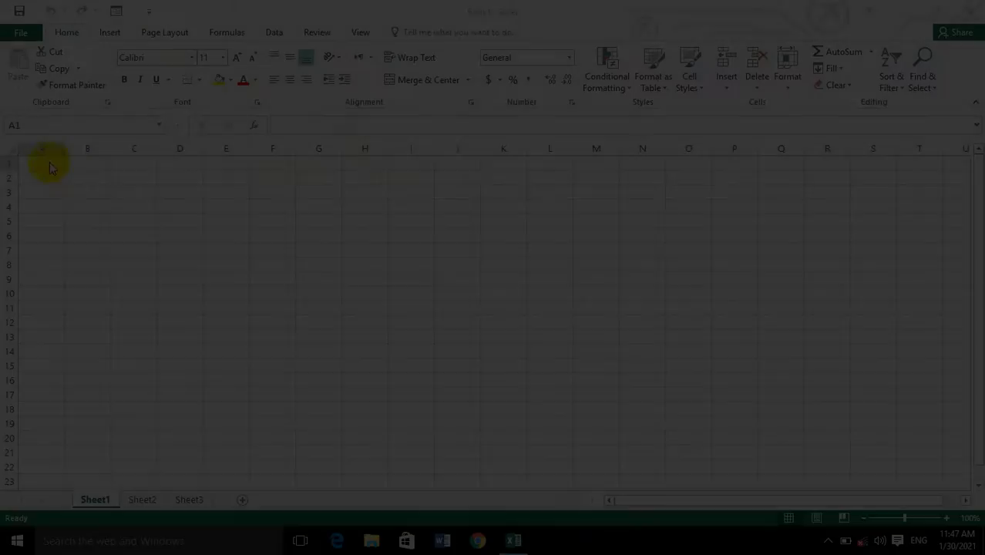
# Fill the range A1:H12 with the same first name in every cell and set its font to Arial Black
pyautogui.doubleClick(50, 163)
pyautogui.click(134, 193)
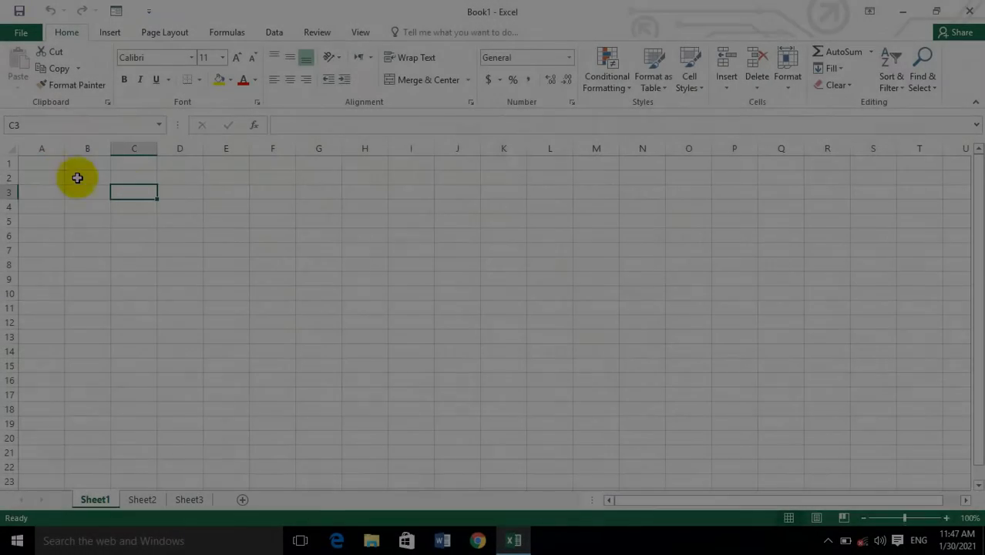
pyautogui.click(42, 165)
pyautogui.moveTo(42, 165); pyautogui.dragTo(365, 321)
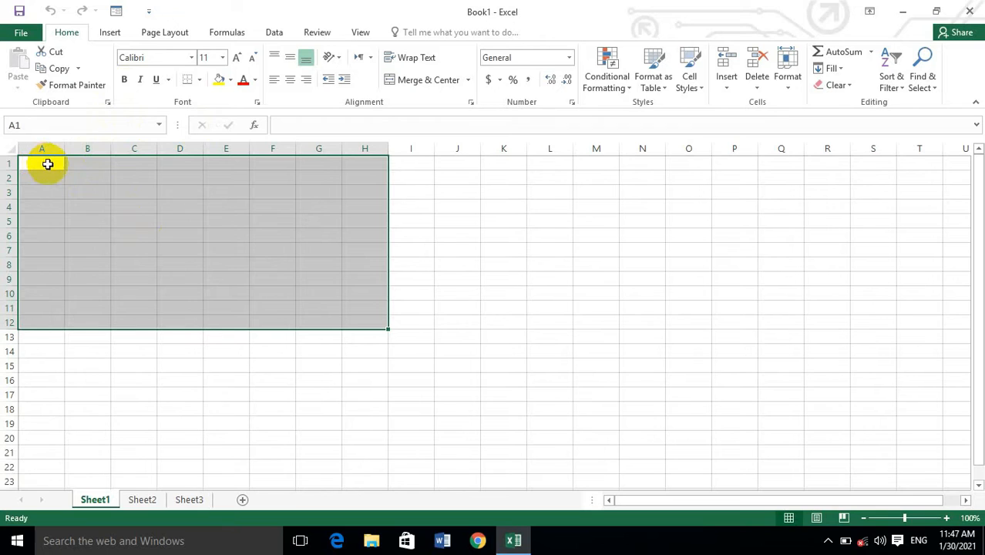
pyautogui.write('akhtar')
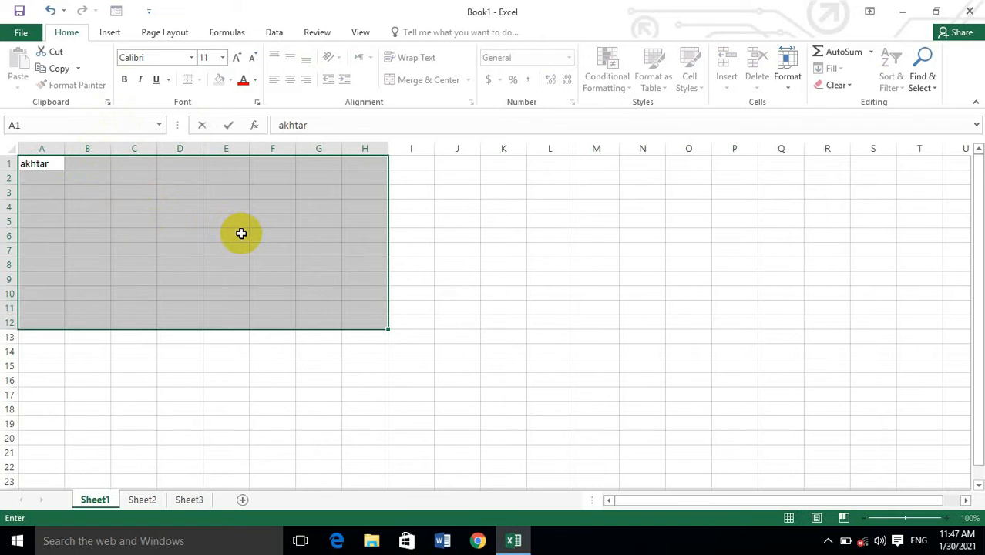
pyautogui.hotkey('ctrl', 'Return')
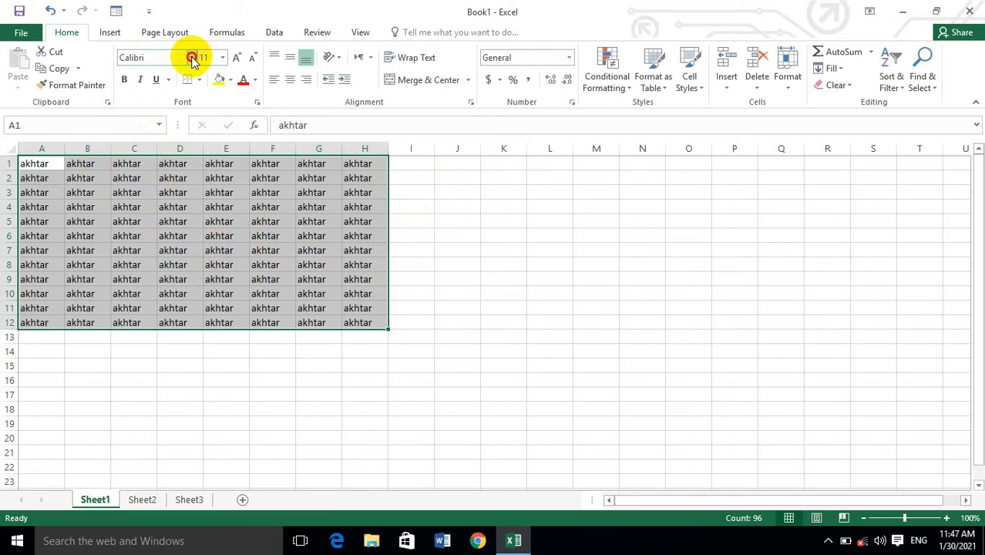
pyautogui.click(191, 57)
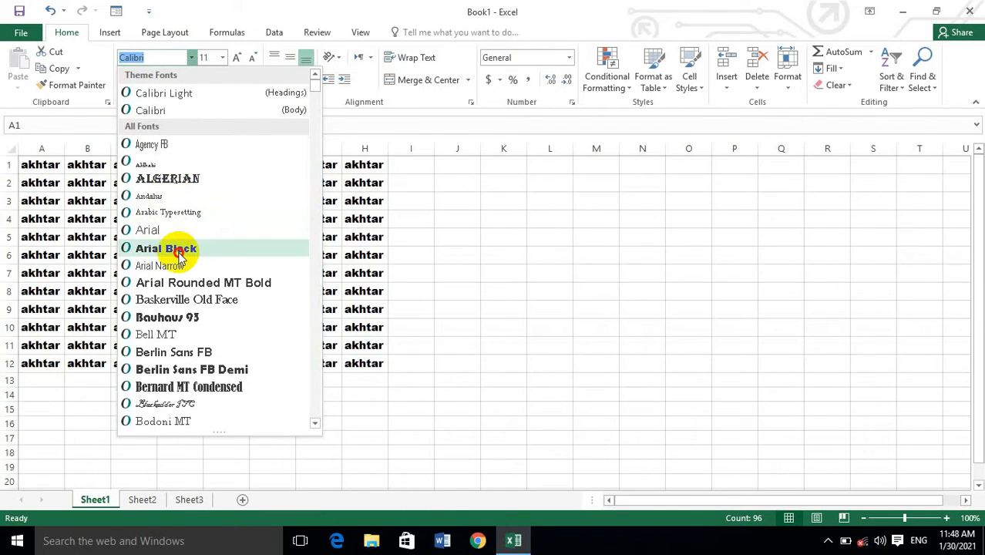
pyautogui.click(180, 249)
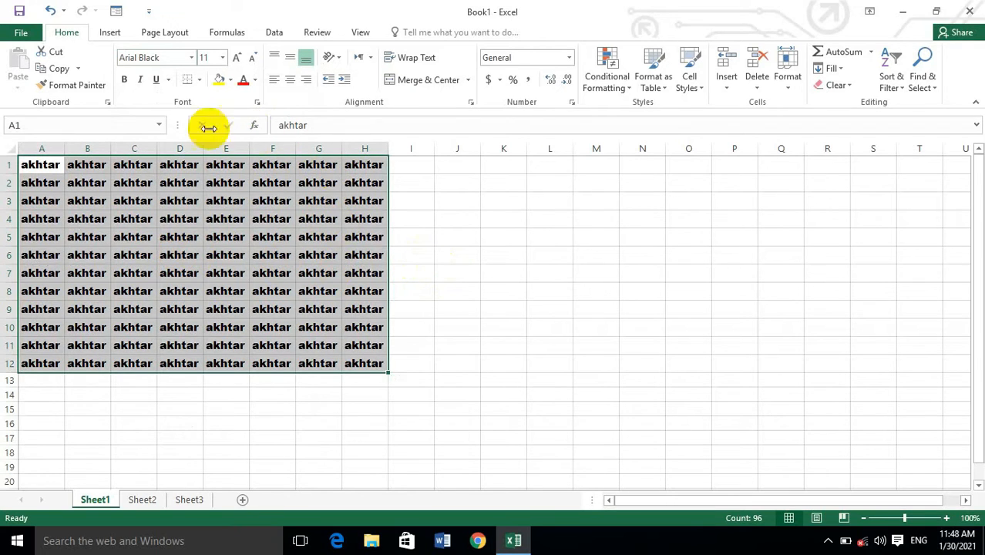
# Try to set the font size of A1:H12 to 2000 points
pyautogui.click(222, 59)
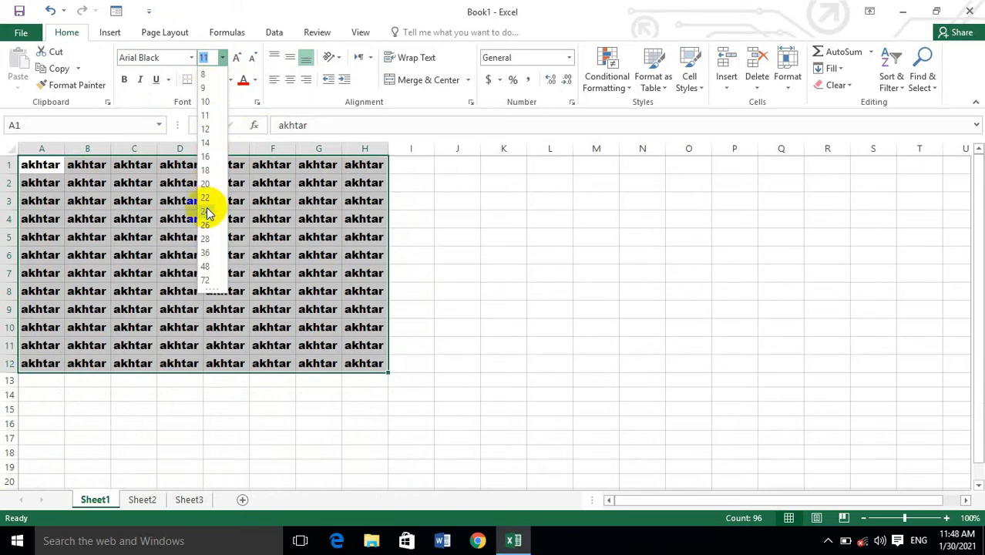
pyautogui.click(201, 59)
pyautogui.click(210, 58)
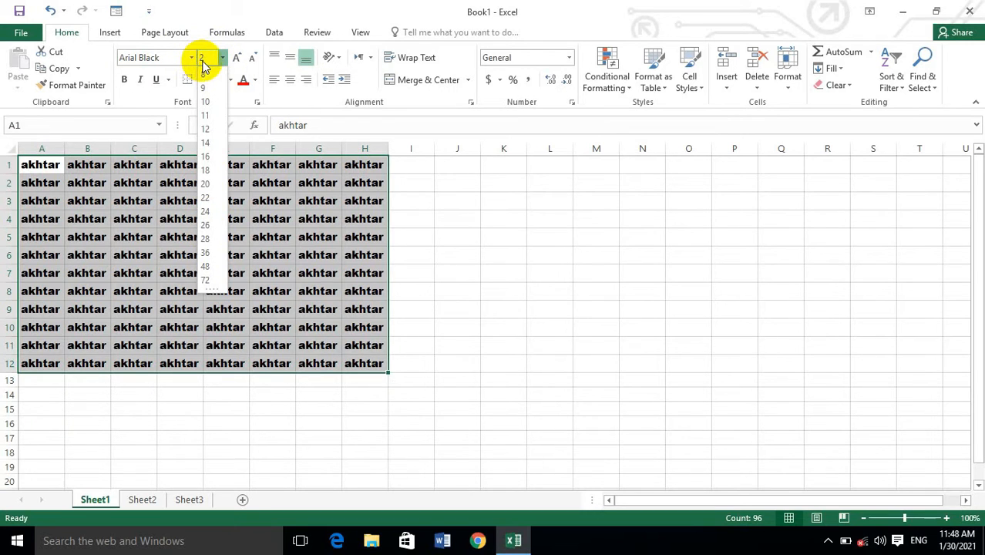
pyautogui.write('200')
pyautogui.press('Return')
pyautogui.write('0')
pyautogui.press('Return')
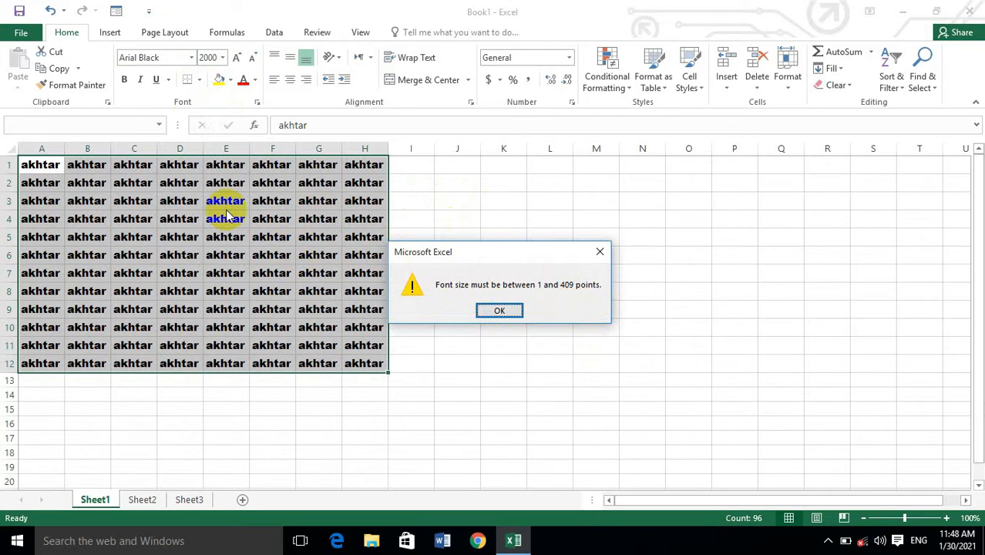
pyautogui.click(513, 312)
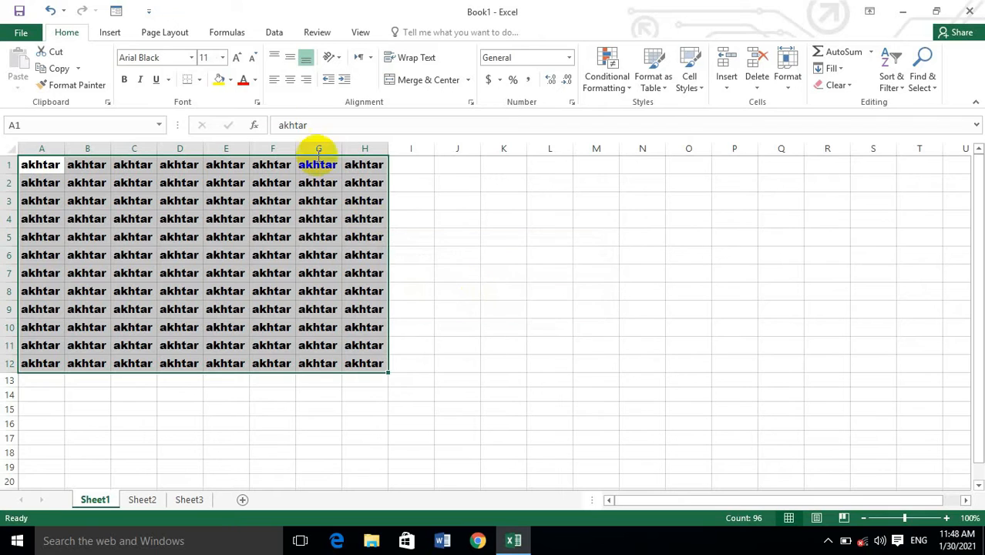
# Step the font size of A1:H12 up and down with Increase and Decrease Font Size, ending at 12 points
pyautogui.click(252, 59)
pyautogui.click(235, 59)
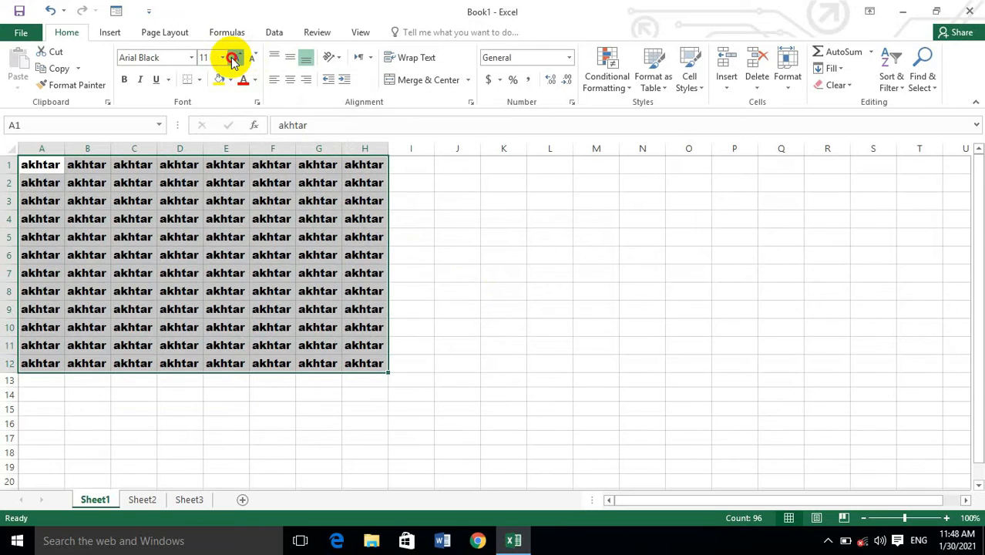
pyautogui.click(235, 60)
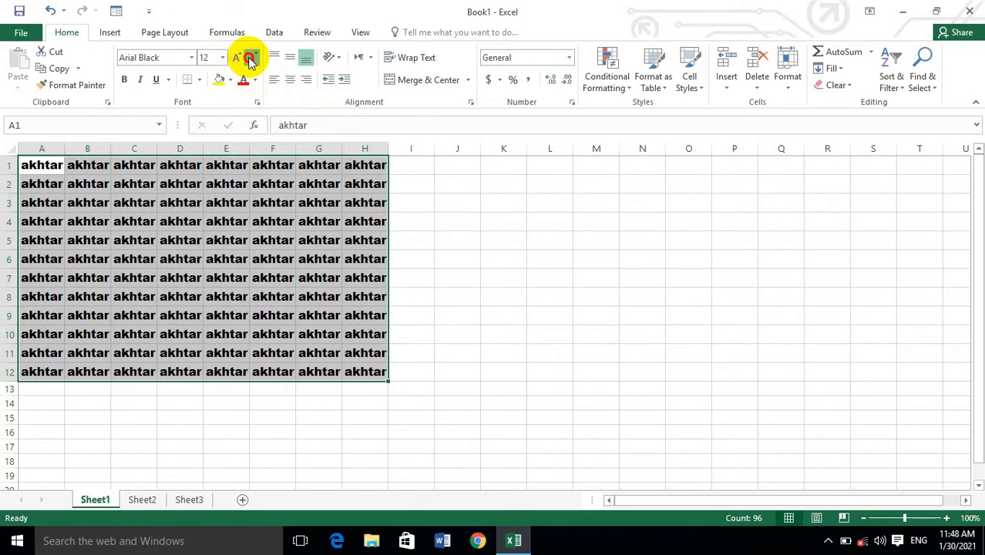
pyautogui.click(251, 61)
pyautogui.click(238, 59)
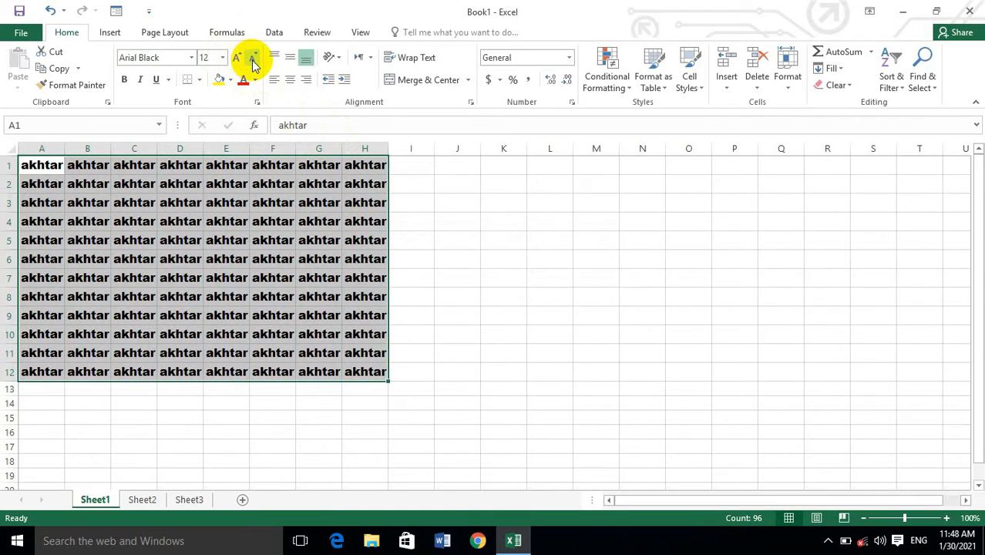
pyautogui.click(253, 60)
pyautogui.click(239, 61)
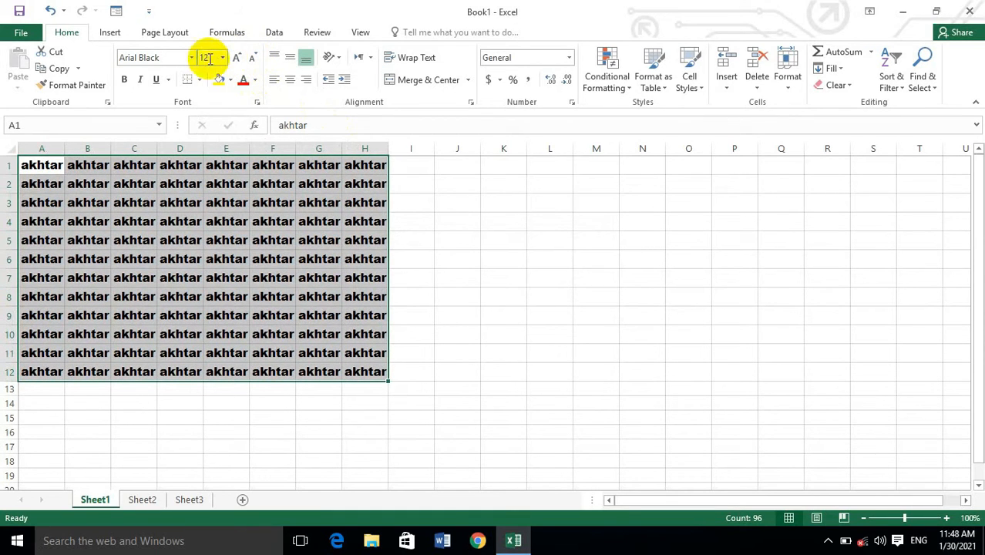
# Change the font of A1:H12 to Arial and leave bold turned off
pyautogui.click(126, 83)
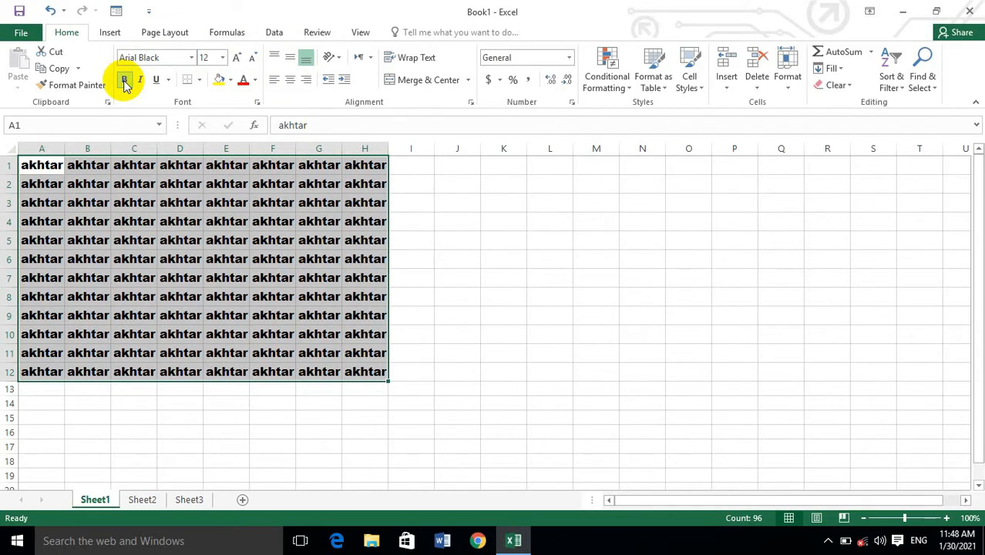
pyautogui.click(181, 59)
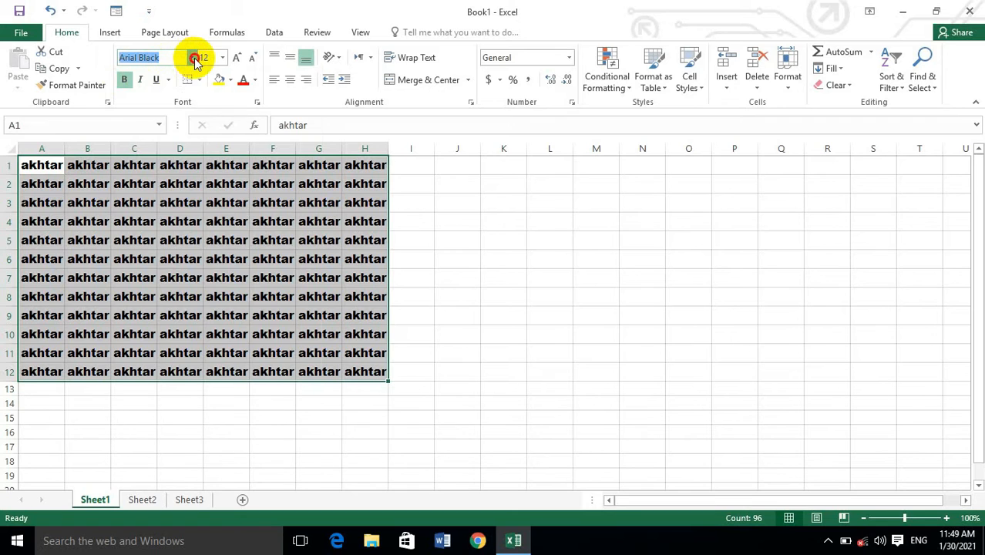
pyautogui.click(194, 58)
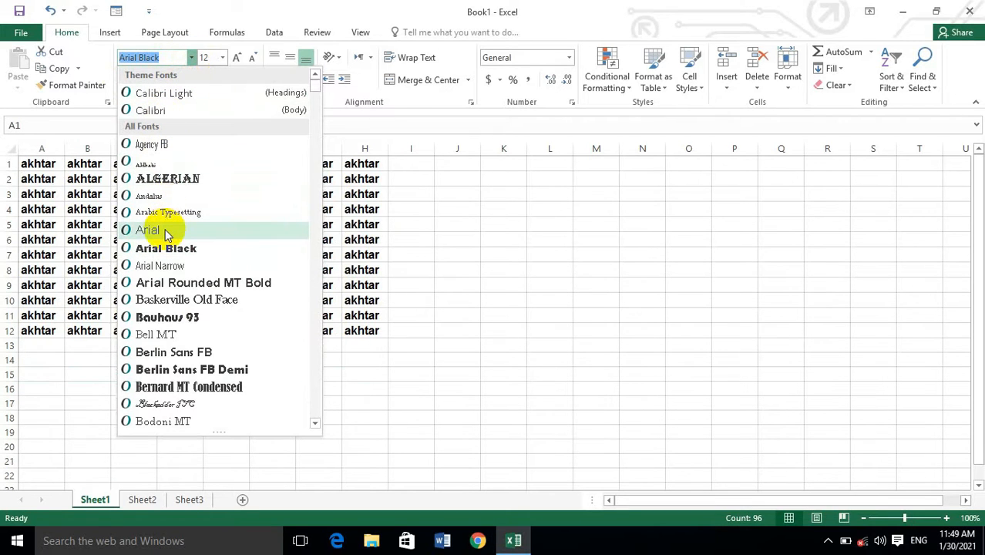
pyautogui.click(163, 230)
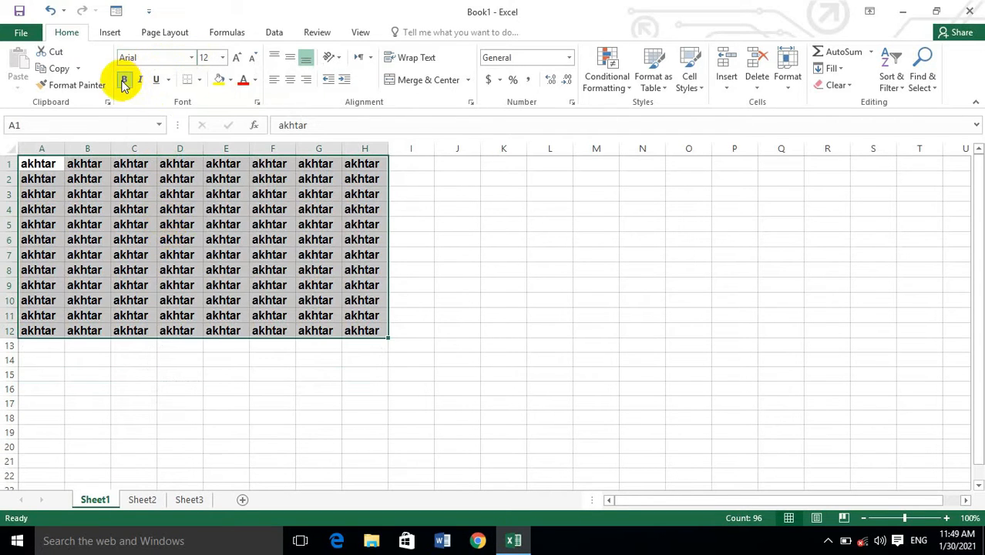
pyautogui.click(123, 83)
pyautogui.click(172, 359)
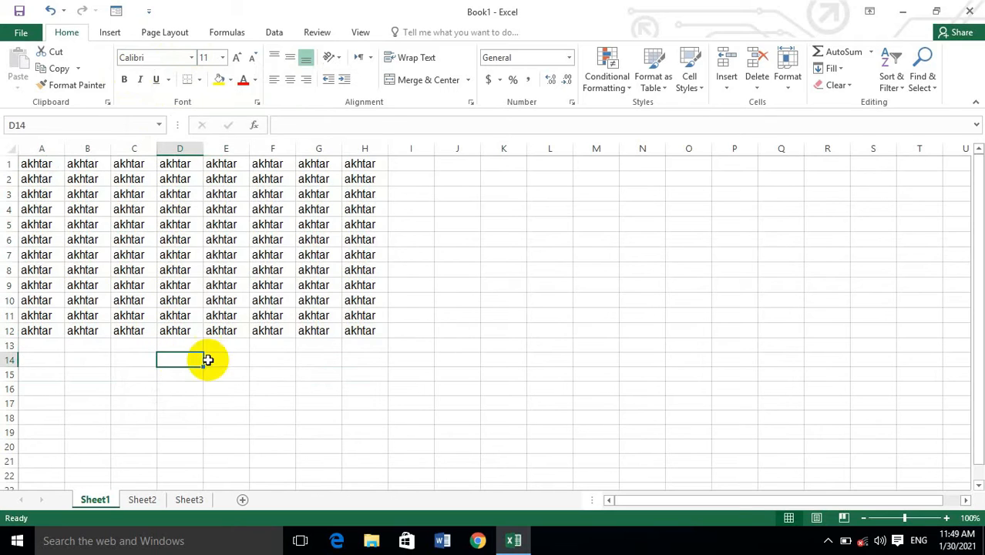
# Apply bold, italic and underline formatting to the whole filled range A1:H12
pyautogui.moveTo(372, 331)
pyautogui.mouseDown()
pyautogui.moveTo(59, 182)
pyautogui.moveTo(39, 155)
pyautogui.mouseUp()
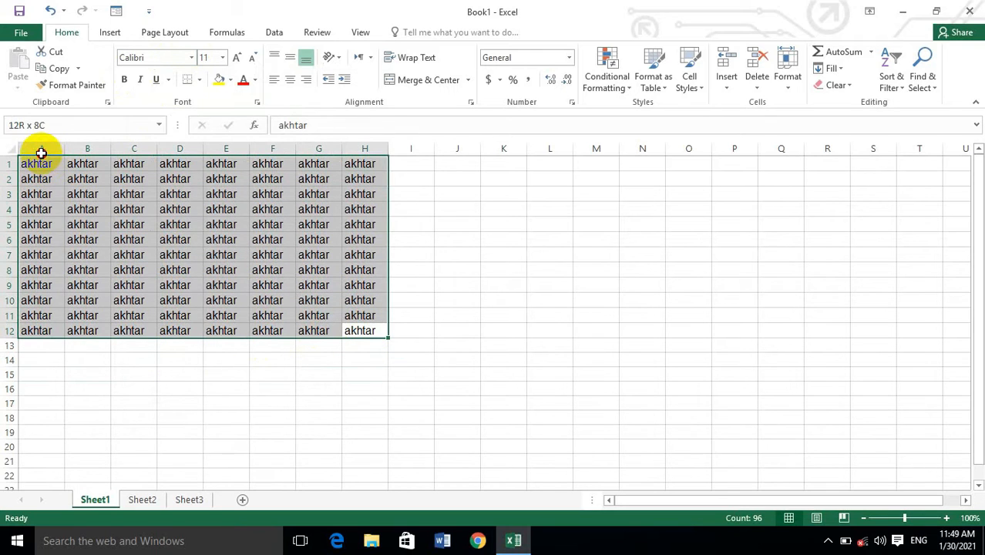
pyautogui.click(124, 80)
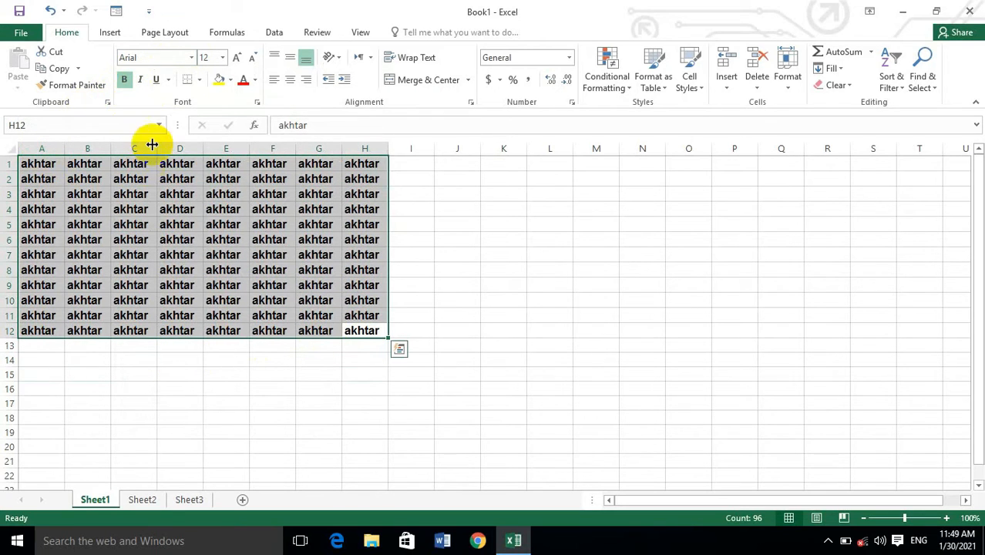
pyautogui.click(142, 82)
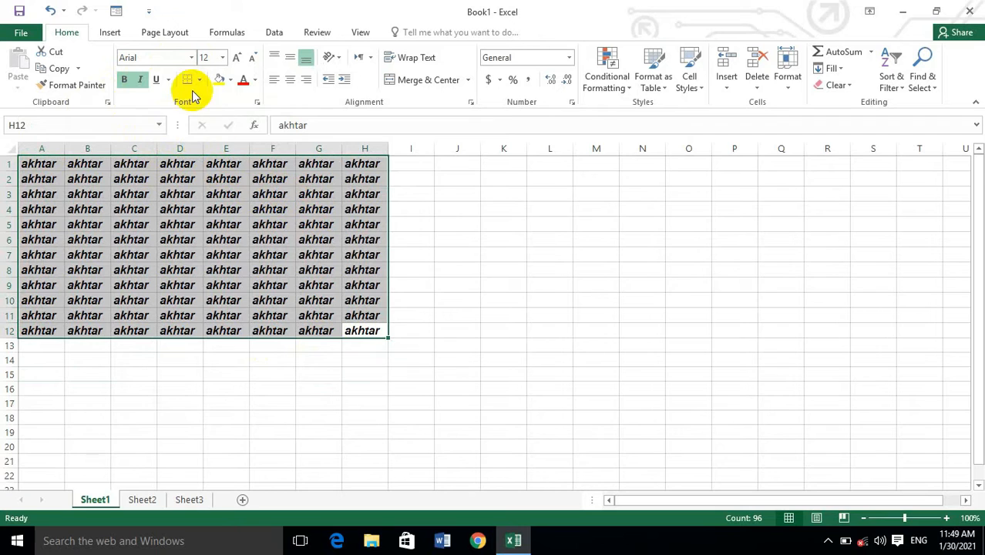
pyautogui.click(176, 94)
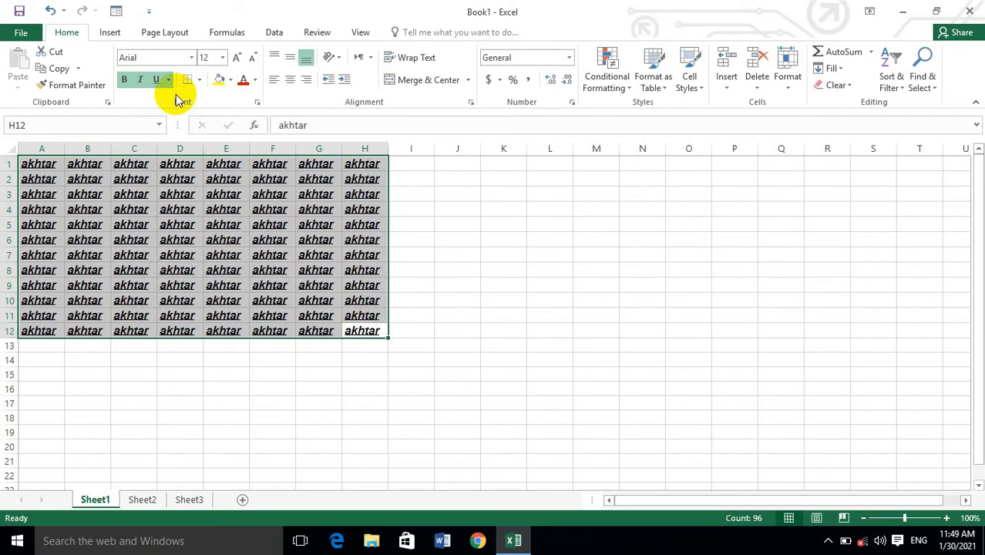
pyautogui.click(328, 402)
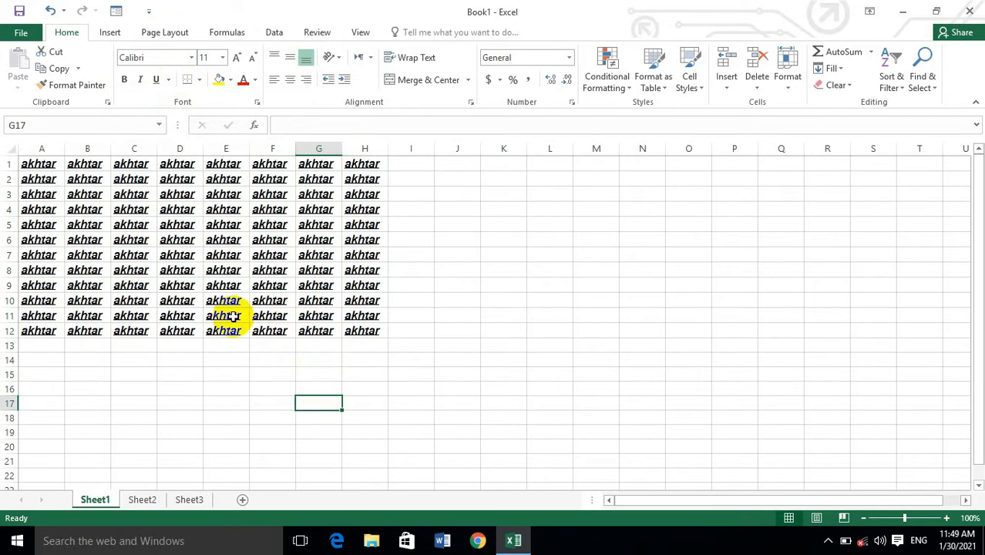
# Apply a double underline to the text in A4:H12
pyautogui.click(167, 80)
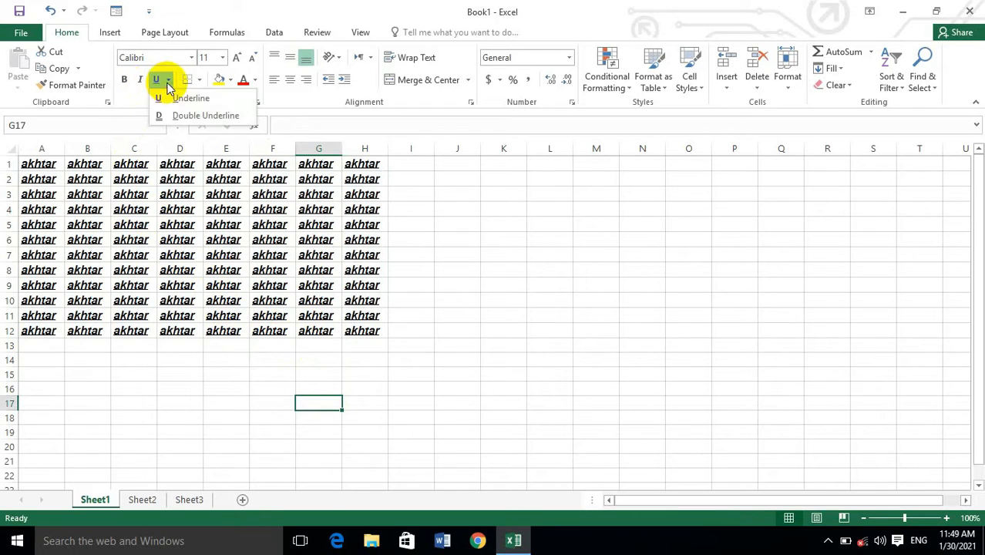
pyautogui.click(171, 114)
pyautogui.click(165, 225)
pyautogui.click(176, 285)
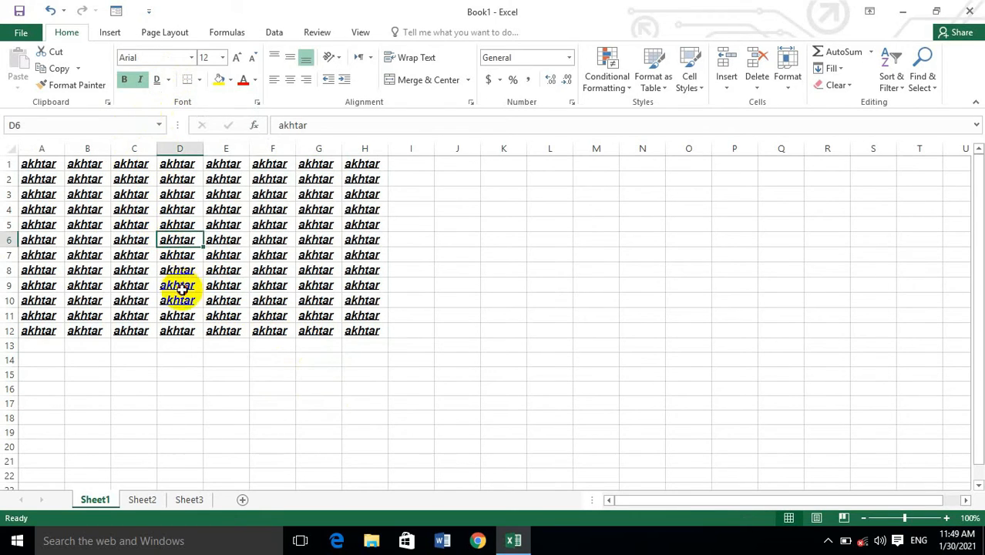
pyautogui.keyDown('ctrl'); pyautogui.scroll(7, 196, 307); pyautogui.keyUp('ctrl')
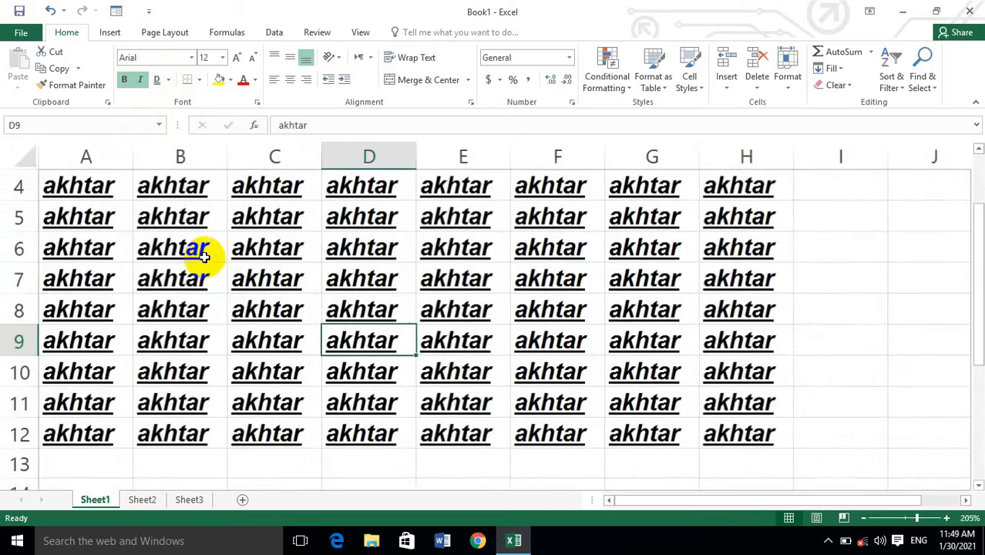
pyautogui.moveTo(86, 199); pyautogui.dragTo(748, 448)
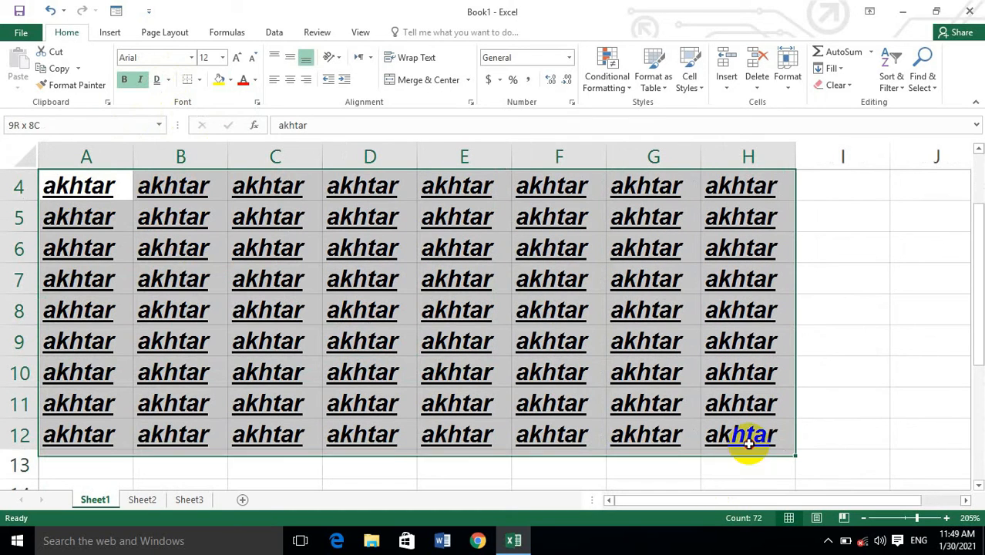
pyautogui.click(168, 79)
pyautogui.click(176, 116)
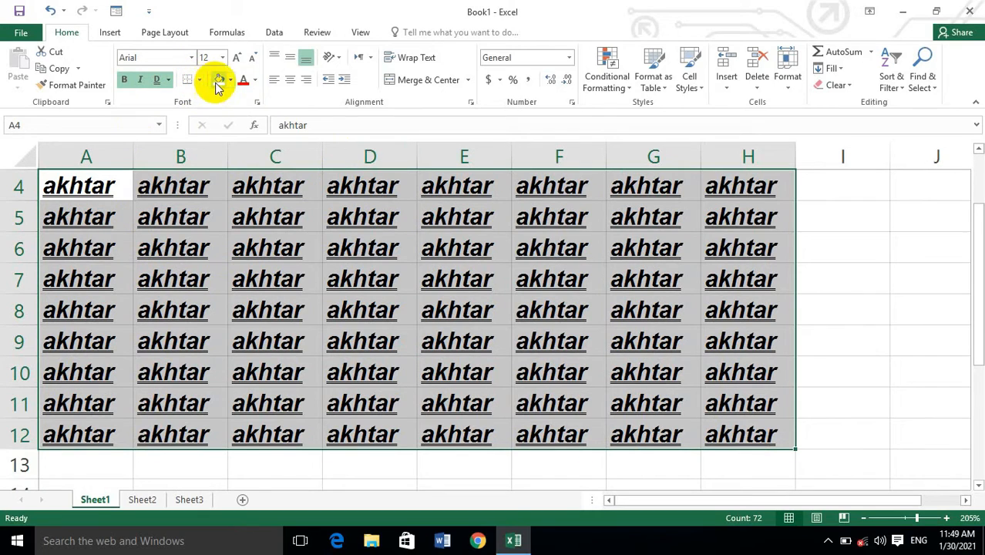
# Remove the underline, italic and bold formatting from the whole range A1:H12
pyautogui.scroll(-9, 306, 177)
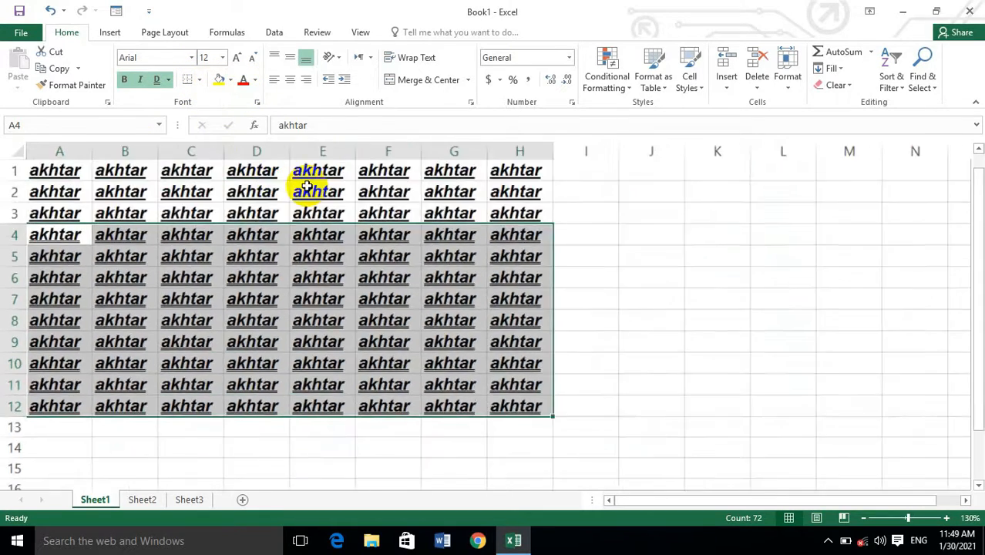
pyautogui.click(314, 219)
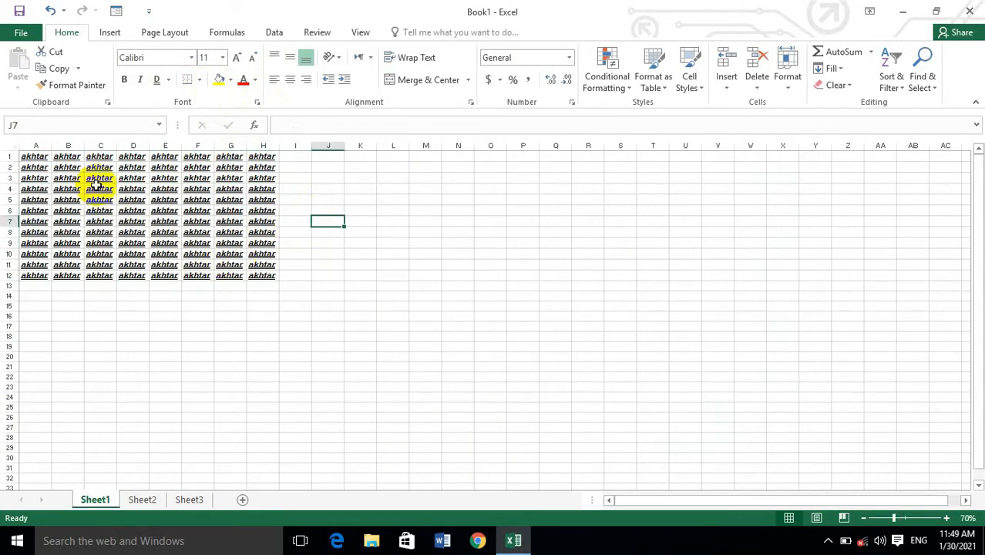
pyautogui.moveTo(35, 165)
pyautogui.mouseDown()
pyautogui.moveTo(108, 220)
pyautogui.moveTo(260, 278)
pyautogui.moveTo(22, 154)
pyautogui.mouseUp()
pyautogui.click(295, 296)
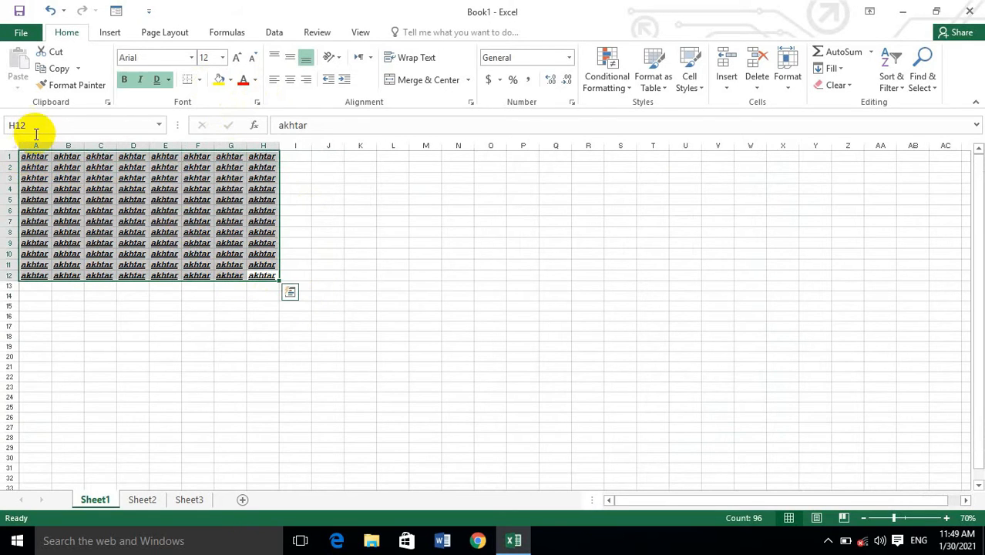
pyautogui.click(156, 80)
pyautogui.click(140, 79)
pyautogui.click(124, 79)
pyautogui.click(360, 253)
# Move the filled block A1:H12 to the range I5:P16
pyautogui.moveTo(31, 156); pyautogui.dragTo(261, 277)
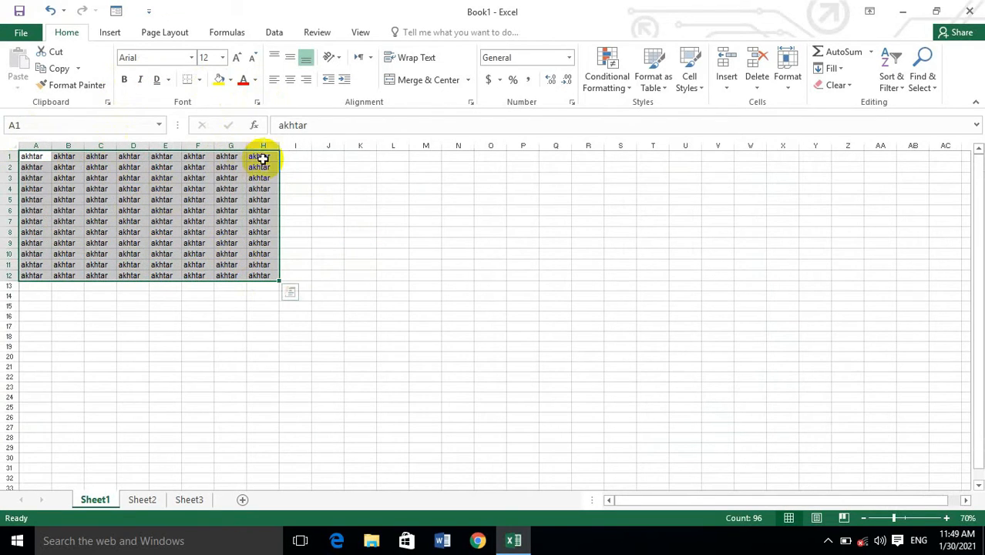
pyautogui.moveTo(279, 162); pyautogui.dragTo(516, 201)
pyautogui.scroll(2, 503, 265)
pyautogui.scroll(1, 503, 264)
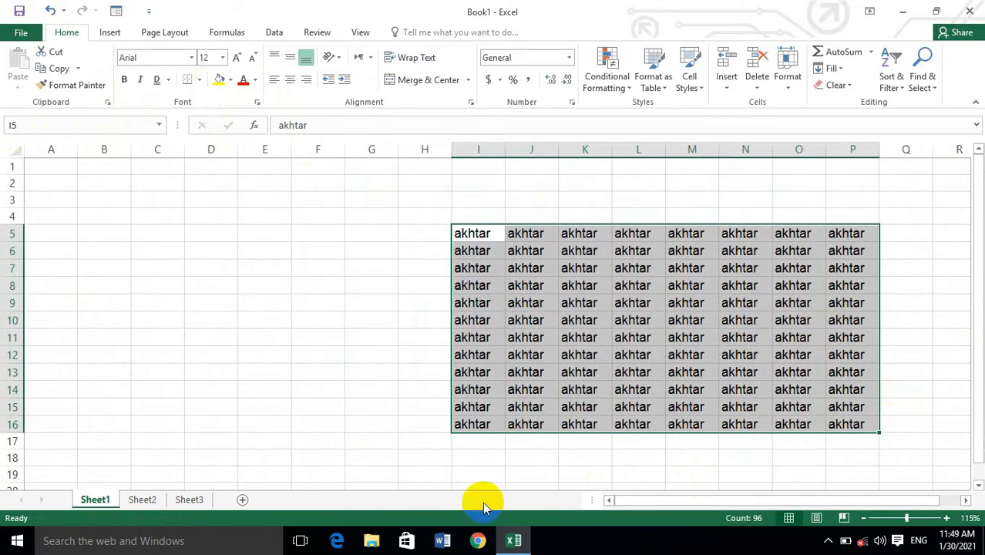
pyautogui.moveTo(731, 505); pyautogui.dragTo(818, 499)
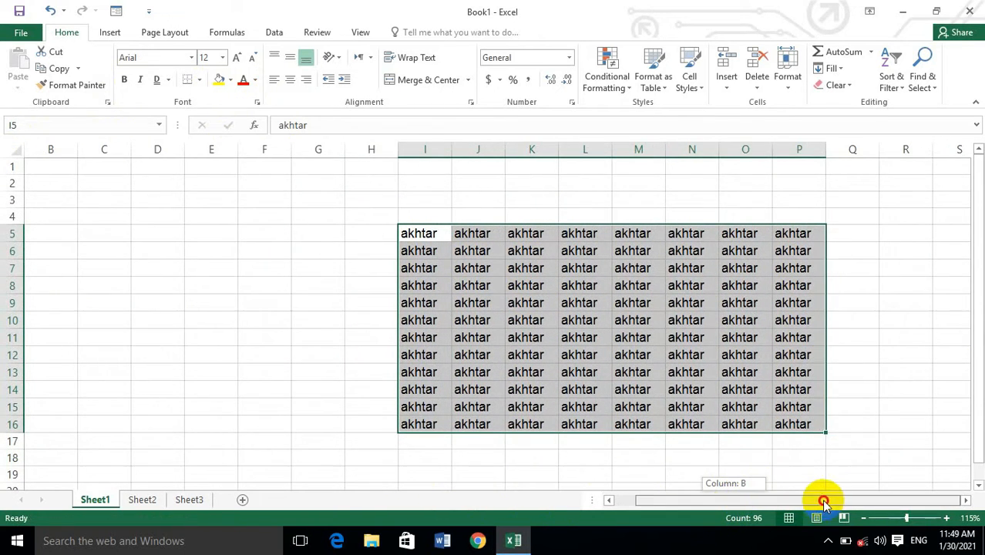
# Give the filled block I5:P16 a yellow cell fill and a green font color
pyautogui.click(230, 81)
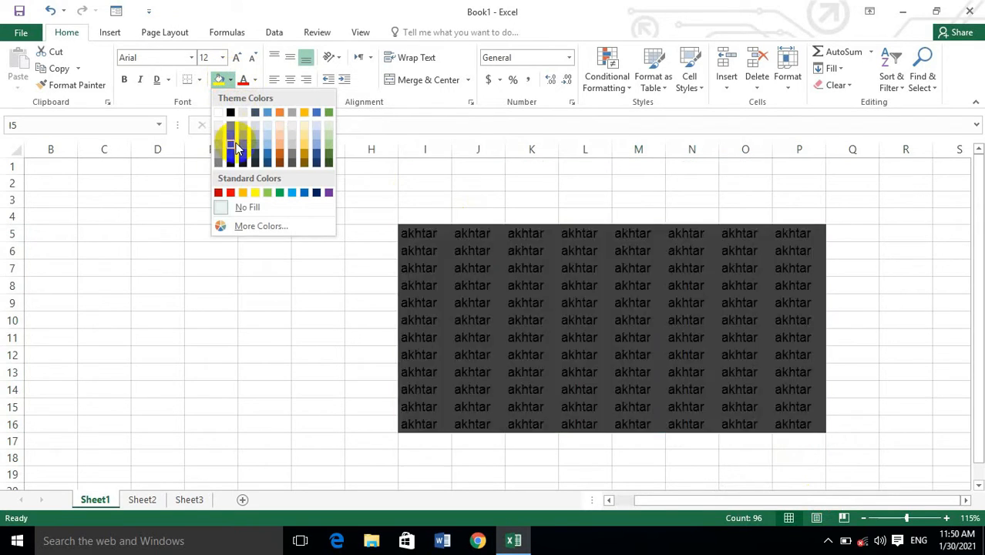
pyautogui.click(256, 193)
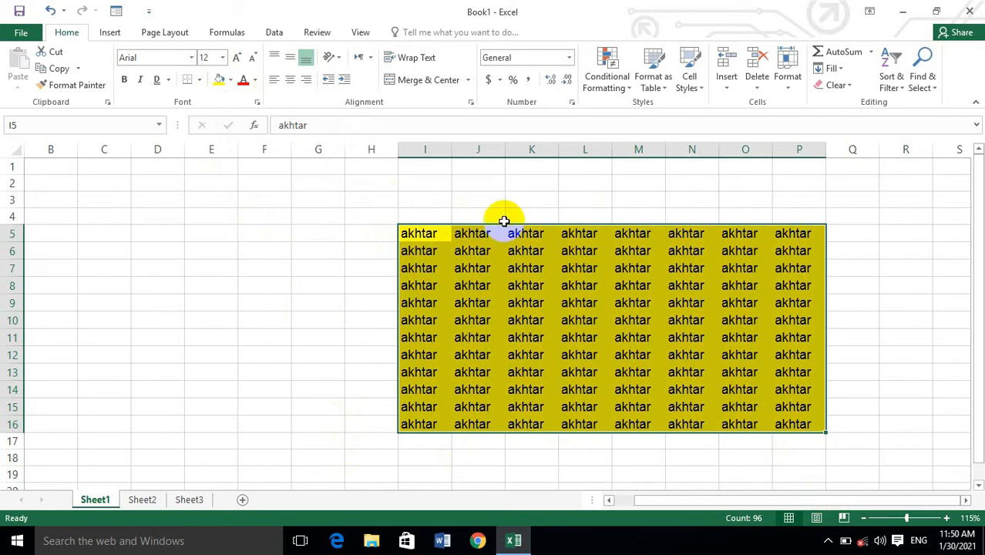
pyautogui.click(256, 80)
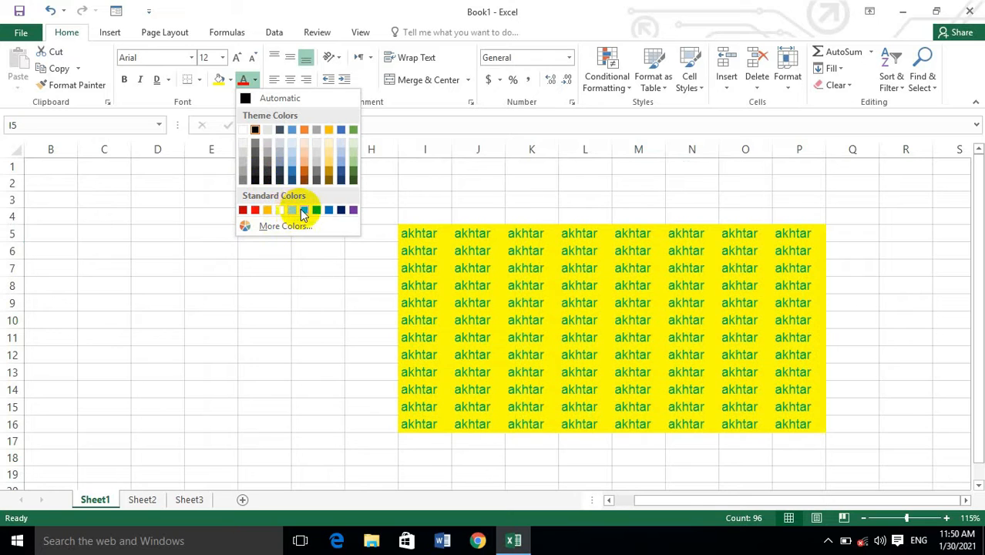
pyautogui.click(305, 214)
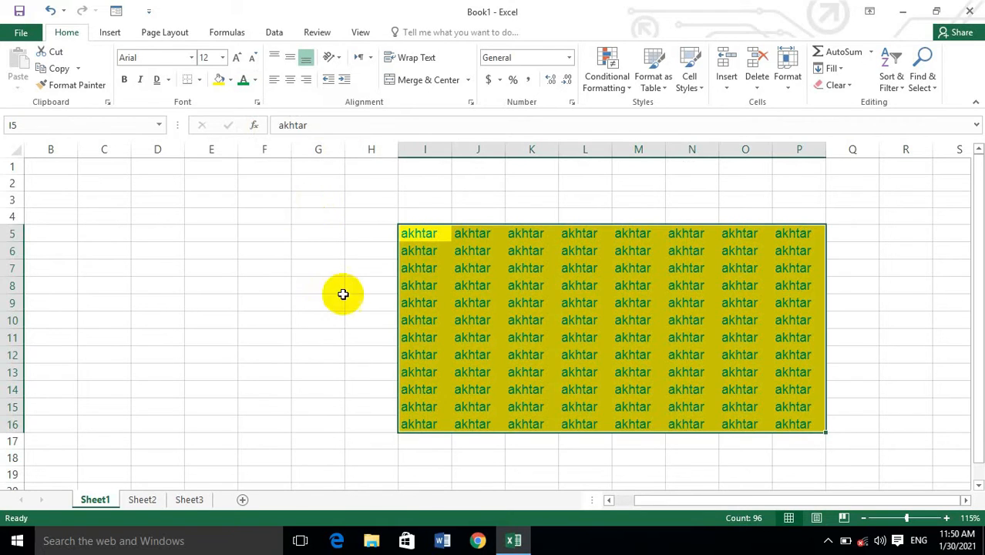
pyautogui.click(721, 472)
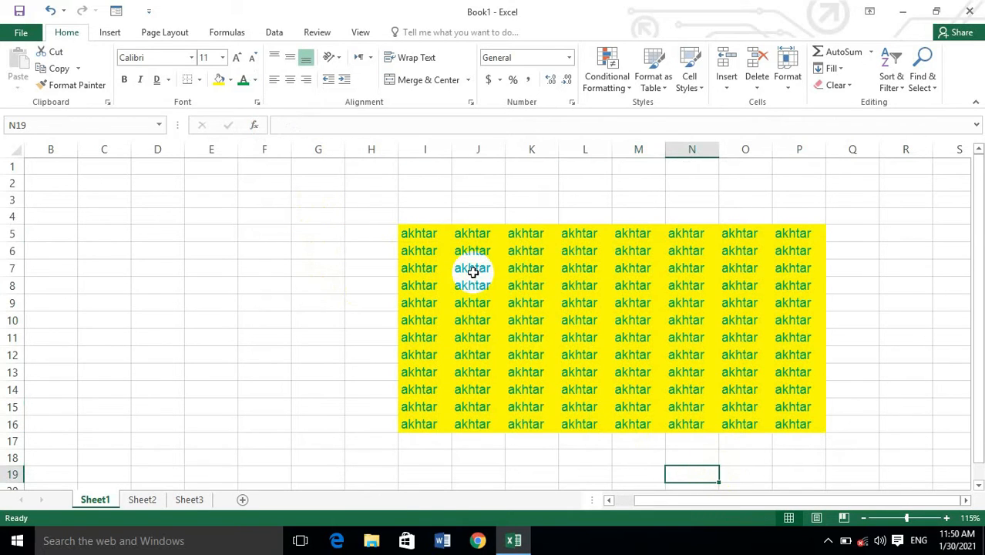
# Remove the yellow fill from the cells I5:P16
pyautogui.moveTo(422, 234); pyautogui.dragTo(794, 417)
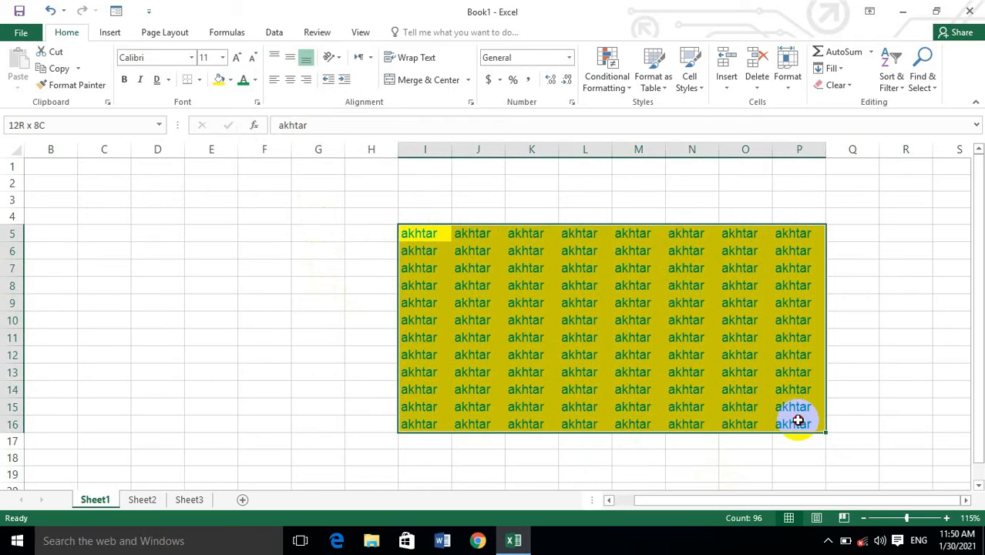
pyautogui.click(229, 81)
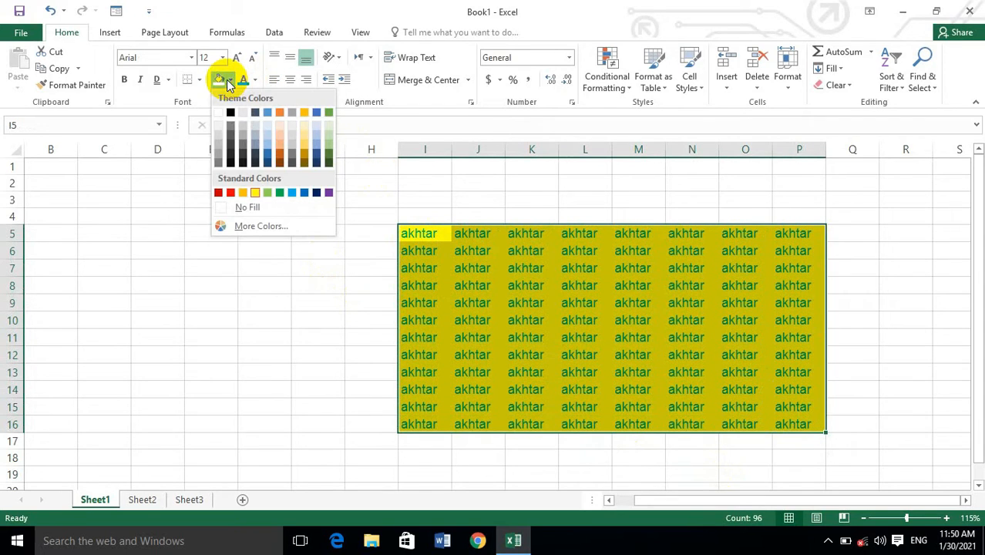
pyautogui.click(243, 209)
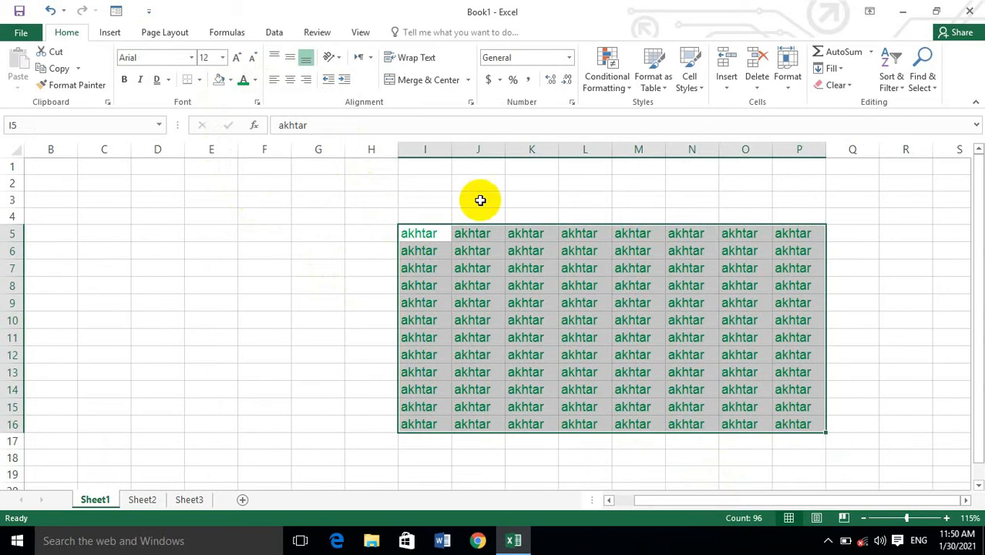
pyautogui.moveTo(773, 503); pyautogui.dragTo(815, 500)
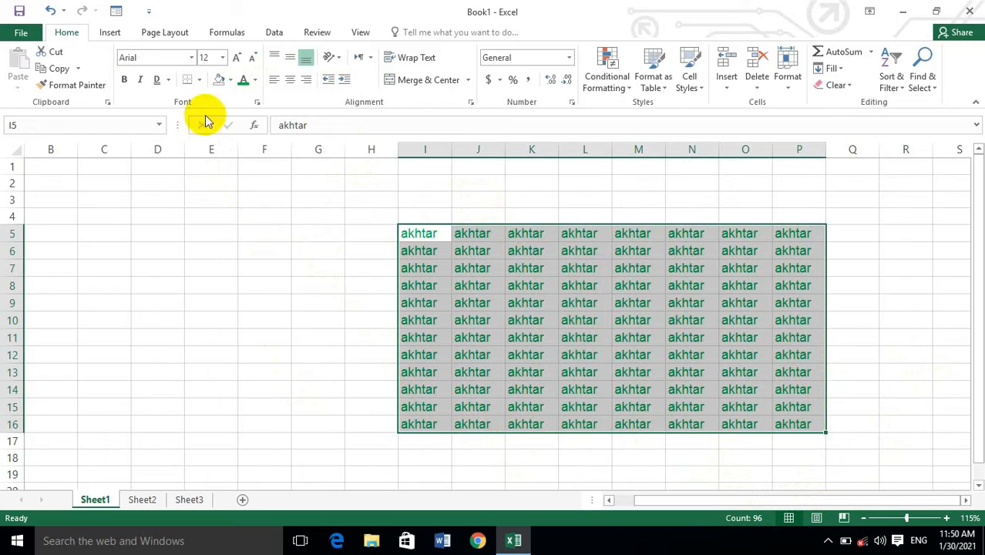
# Add a bottom border and a top border to the block I5:P16
pyautogui.click(199, 80)
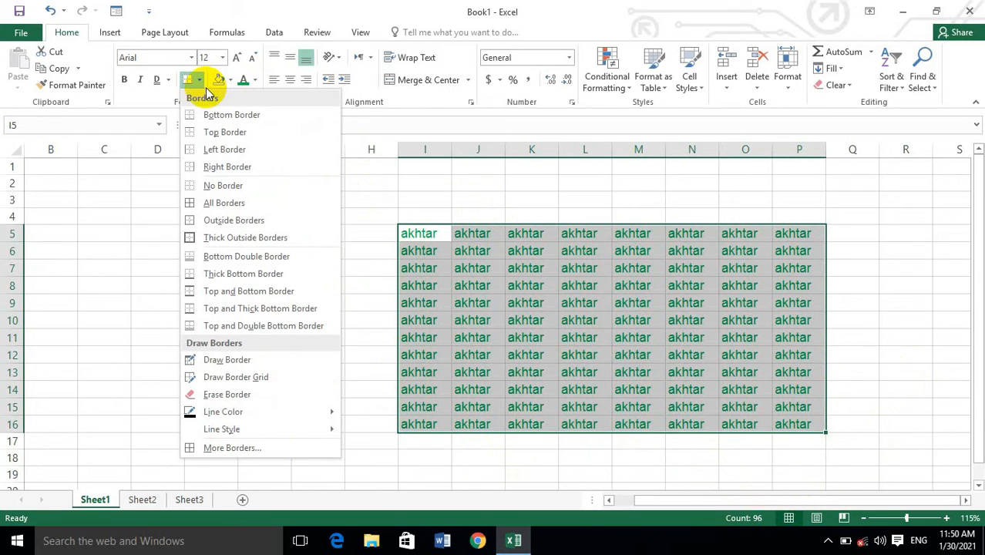
pyautogui.click(190, 82)
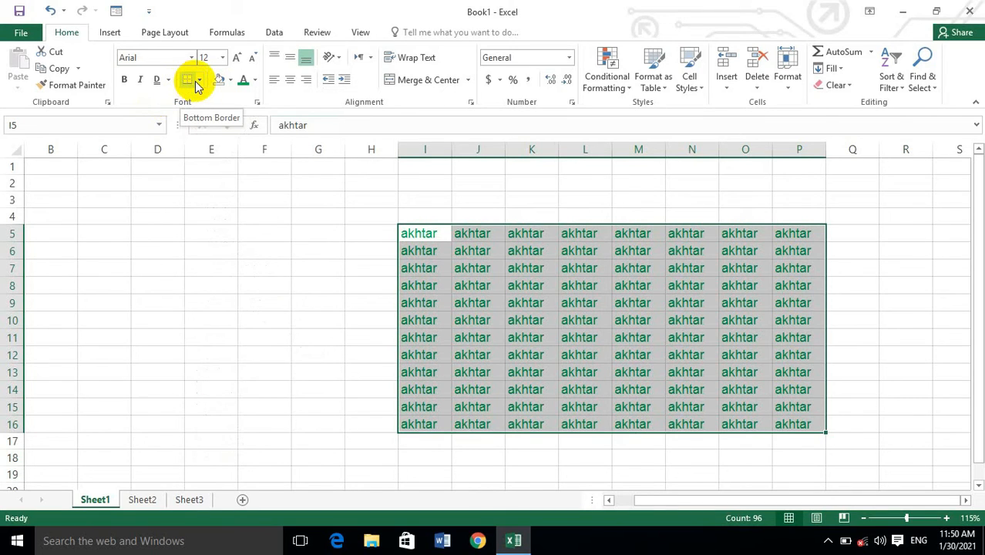
pyautogui.click(198, 81)
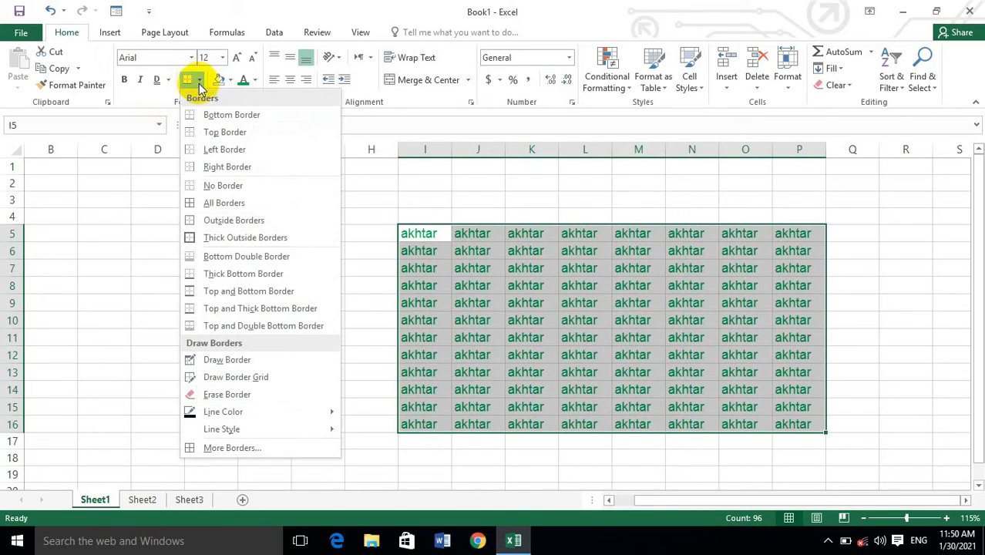
pyautogui.click(220, 115)
pyautogui.click(329, 264)
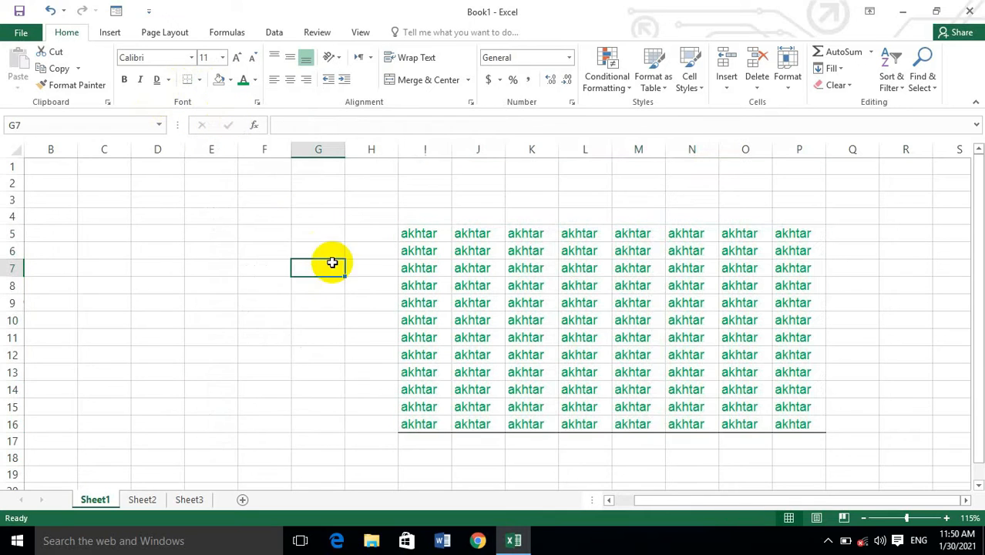
pyautogui.moveTo(419, 232); pyautogui.dragTo(790, 423)
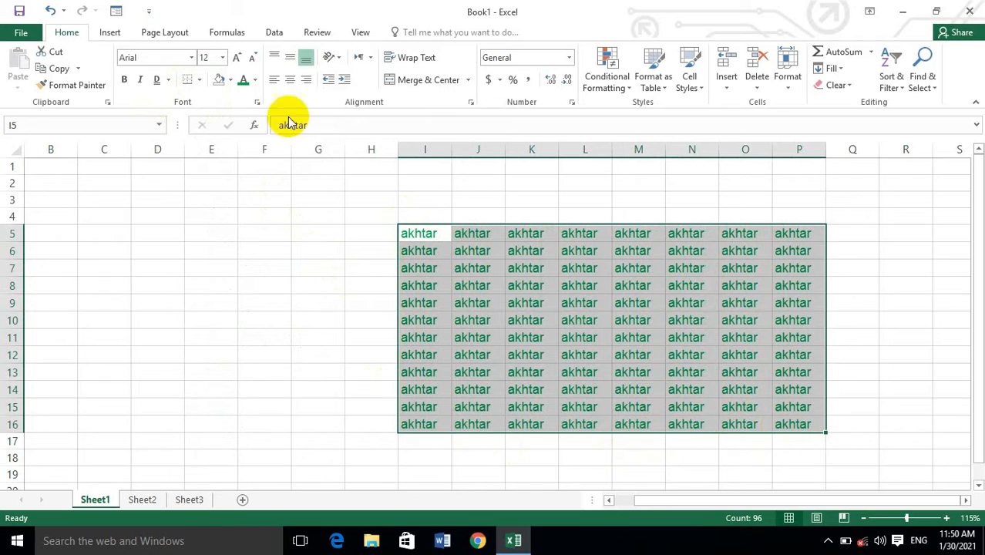
pyautogui.click(200, 80)
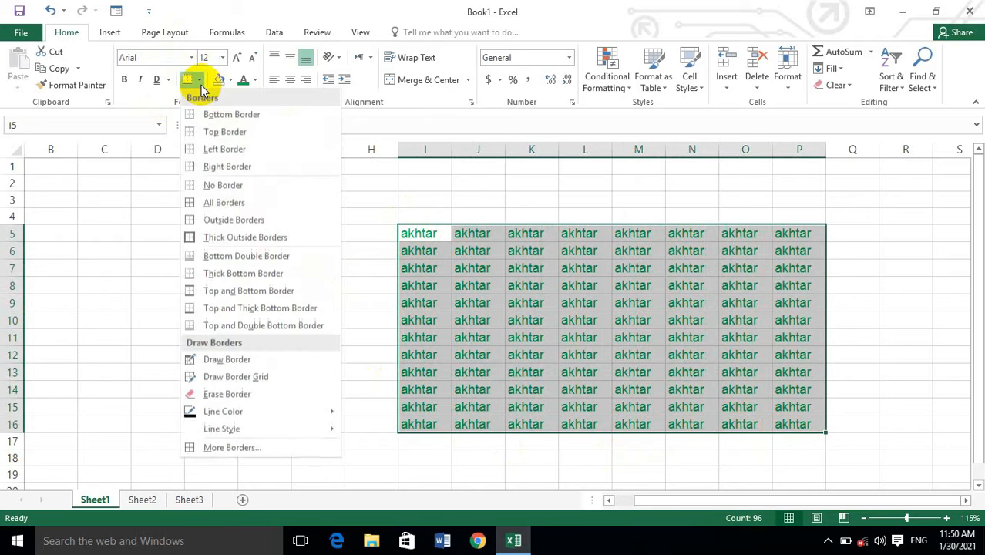
pyautogui.click(193, 136)
pyautogui.click(502, 202)
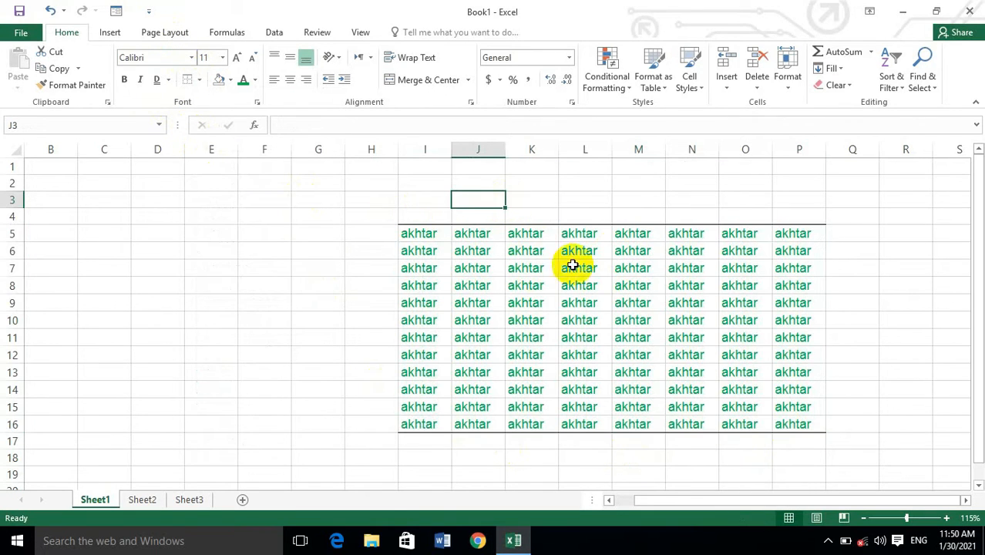
# Add a left border and a right border to the block I5:P16
pyautogui.moveTo(418, 234); pyautogui.dragTo(792, 424)
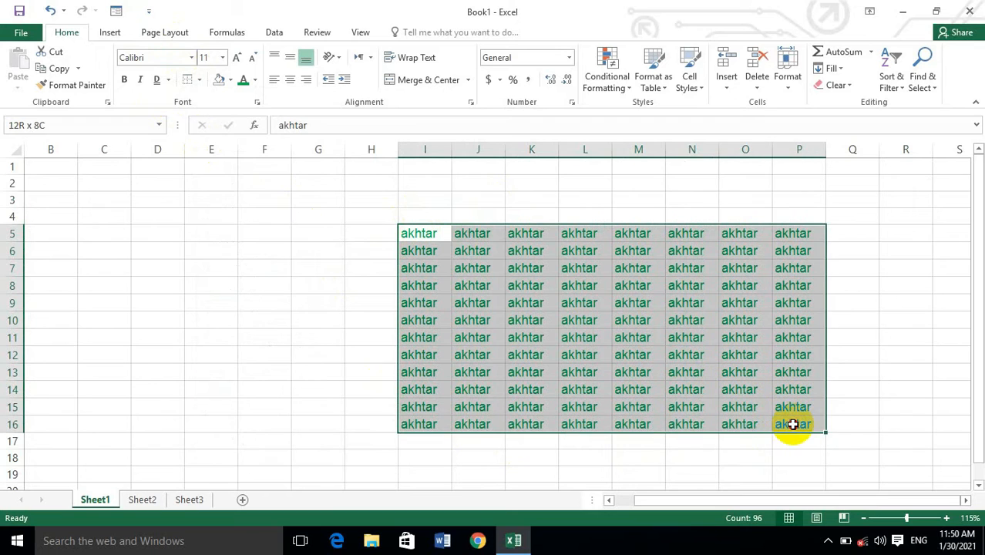
pyautogui.click(200, 81)
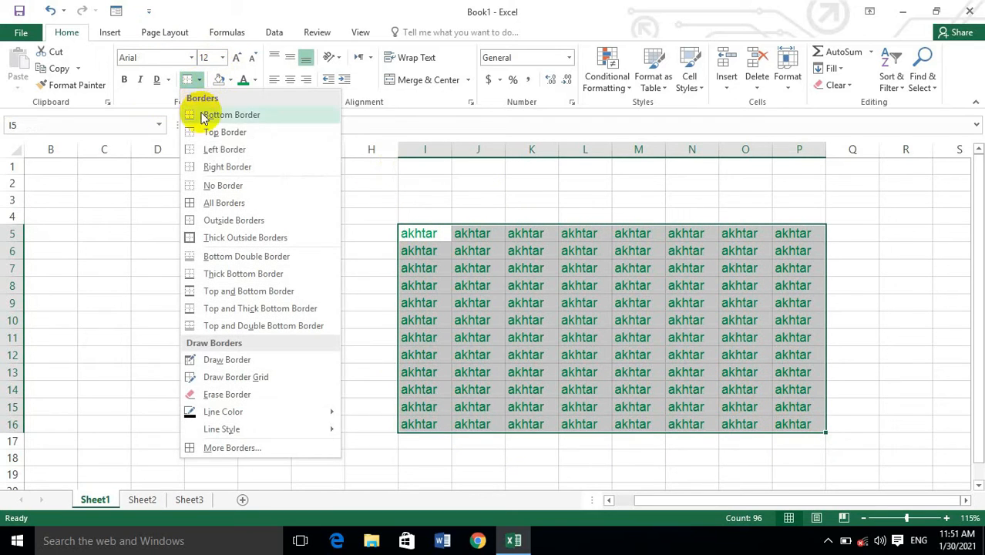
pyautogui.click(210, 149)
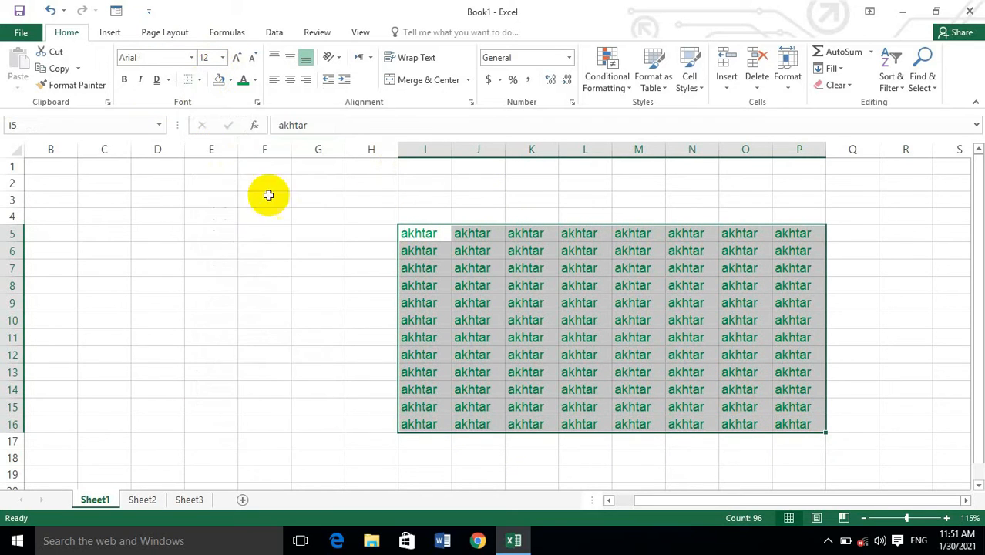
pyautogui.click(313, 247)
pyautogui.moveTo(412, 235)
pyautogui.mouseDown()
pyautogui.moveTo(523, 302)
pyautogui.moveTo(803, 428)
pyautogui.moveTo(795, 419)
pyautogui.mouseUp()
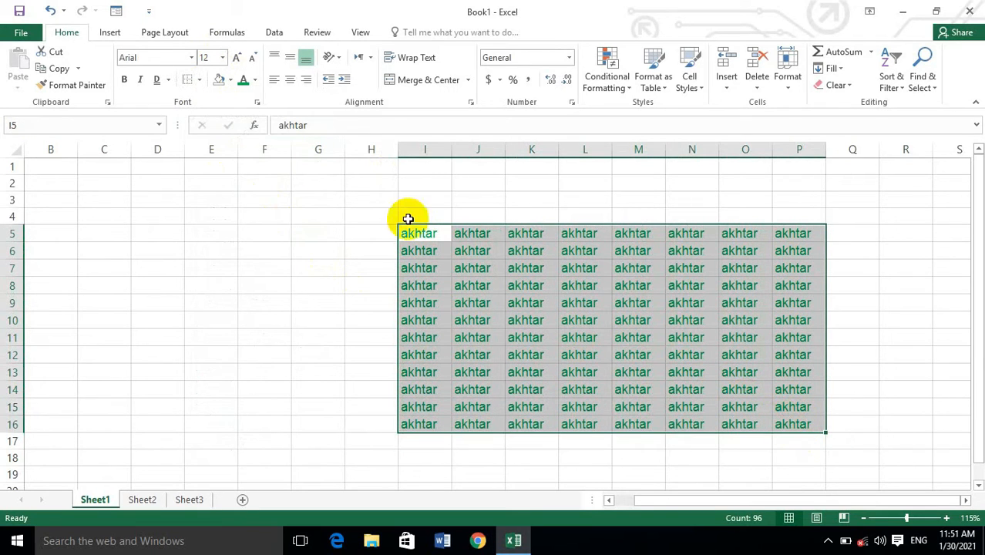
pyautogui.click(199, 81)
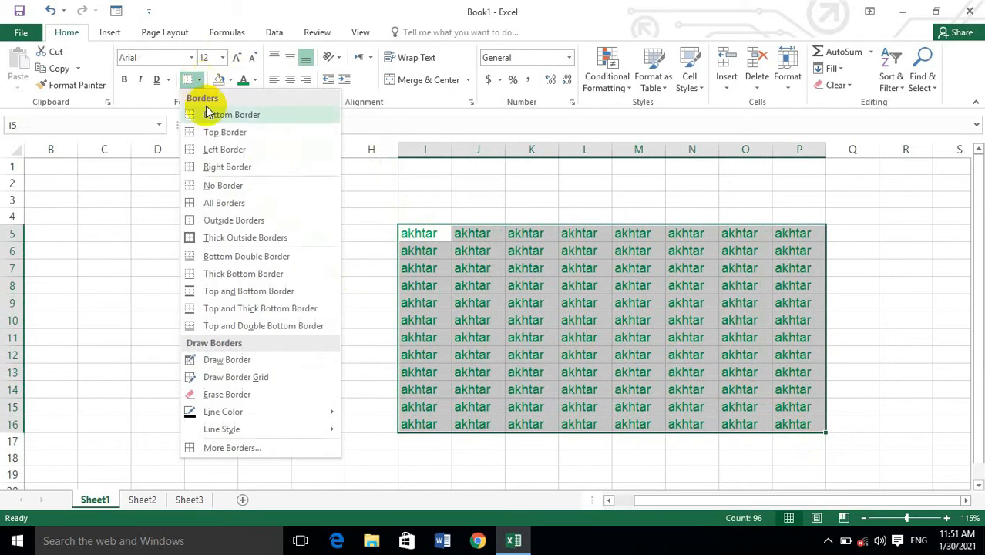
pyautogui.click(235, 174)
pyautogui.click(562, 302)
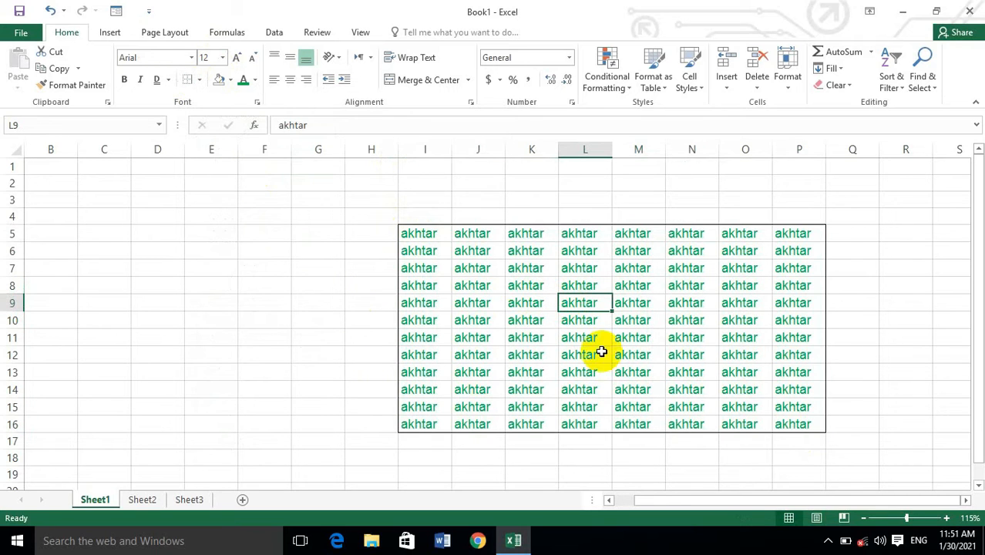
# Clear the borders around the block I5:P16 with No Border
pyautogui.moveTo(412, 233); pyautogui.dragTo(795, 423)
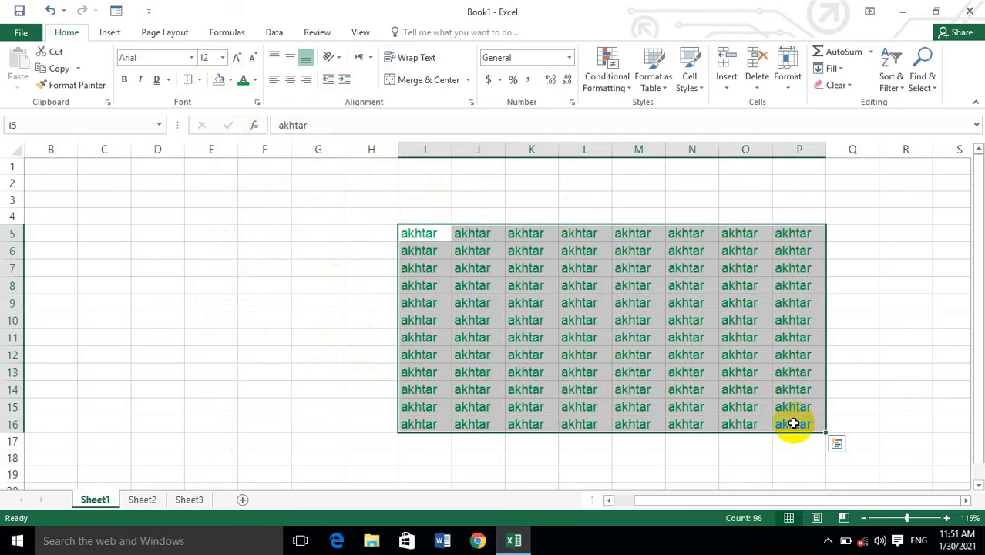
pyautogui.click(202, 85)
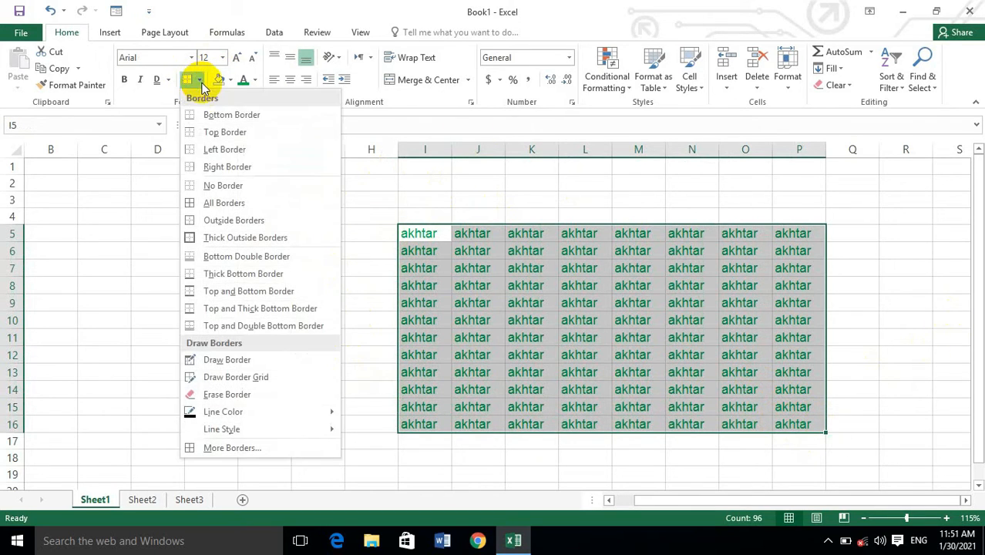
pyautogui.click(221, 189)
pyautogui.click(249, 210)
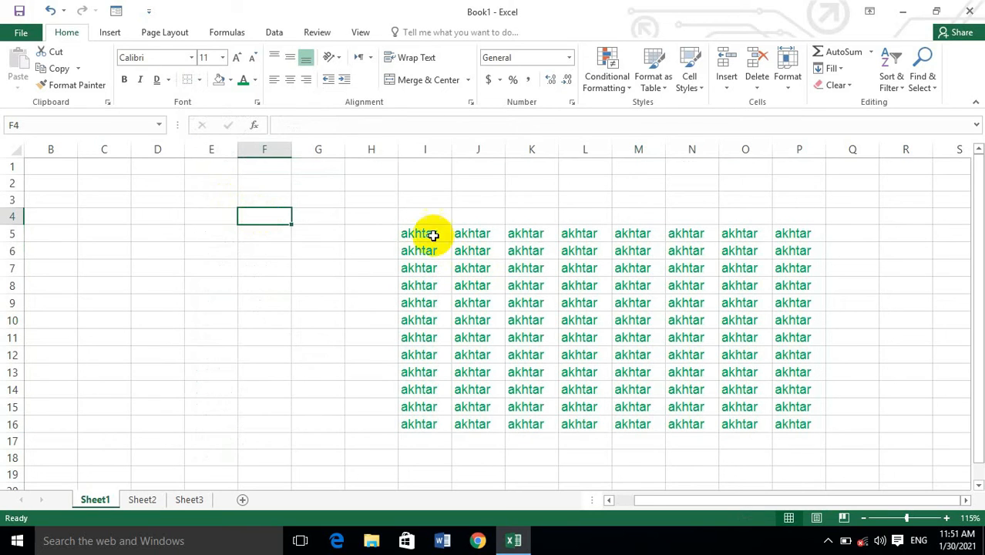
# Apply All Borders to every cell in the range I5:P16
pyautogui.moveTo(414, 233); pyautogui.dragTo(789, 419)
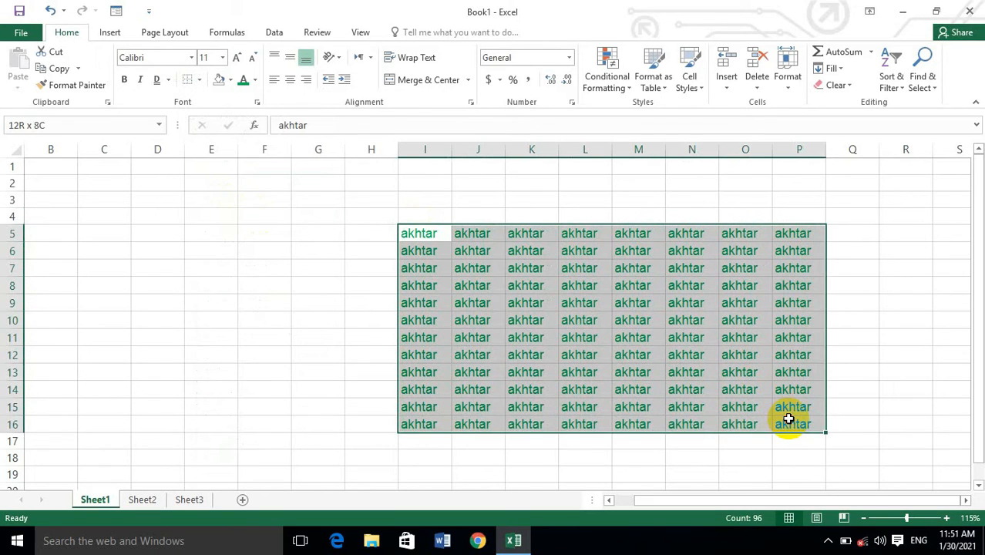
pyautogui.click(200, 80)
pyautogui.click(224, 203)
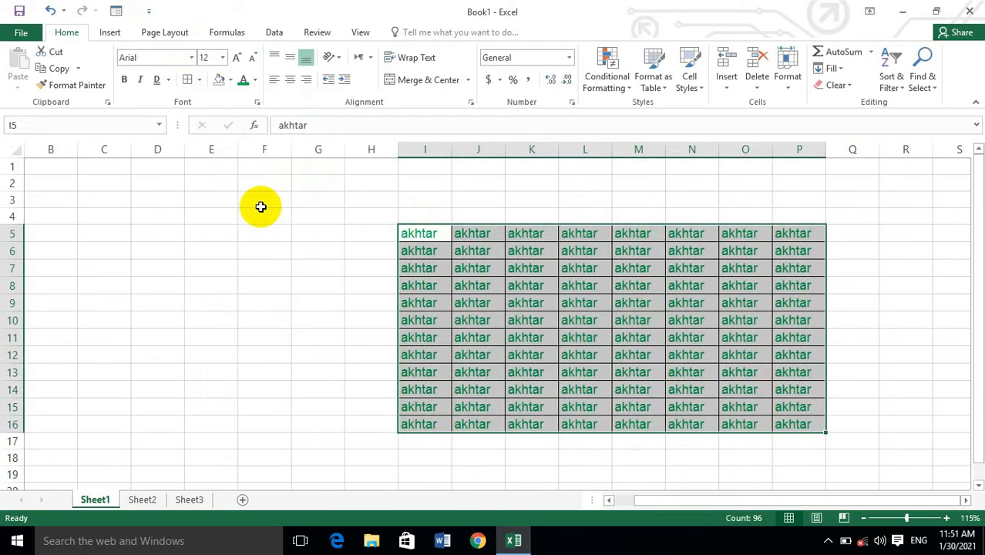
pyautogui.click(414, 205)
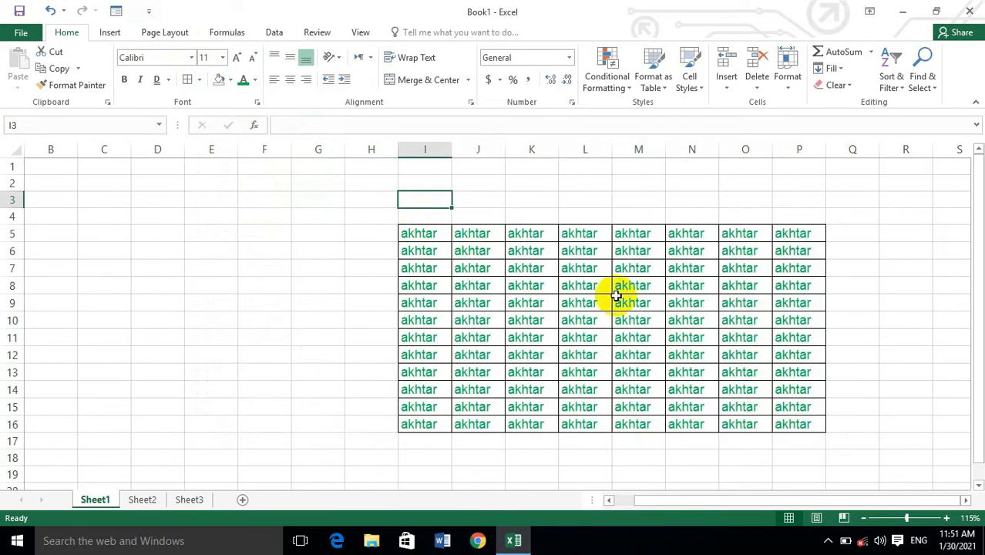
# Replace the cell borders in I5:P16 with Outside Borders only
pyautogui.moveTo(410, 239); pyautogui.dragTo(791, 426)
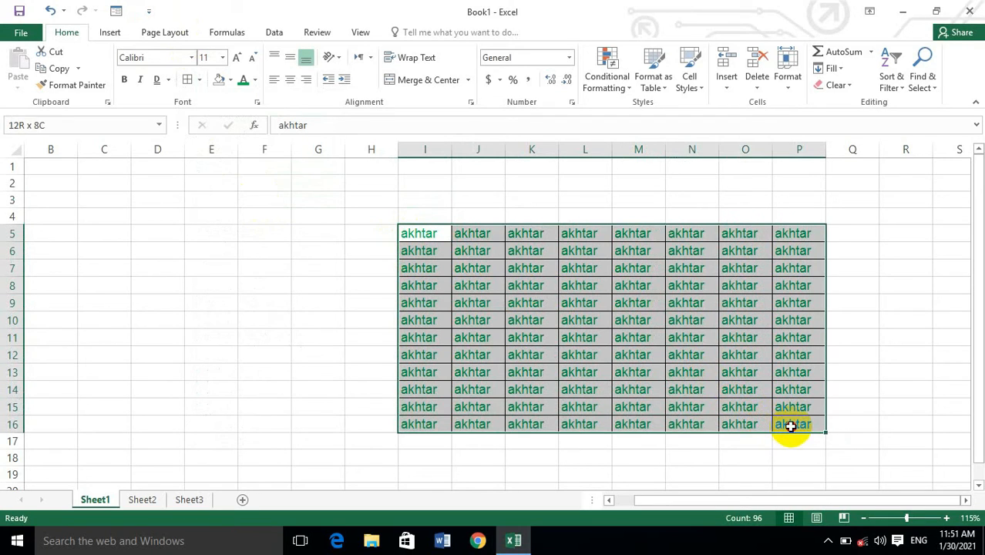
pyautogui.click(198, 80)
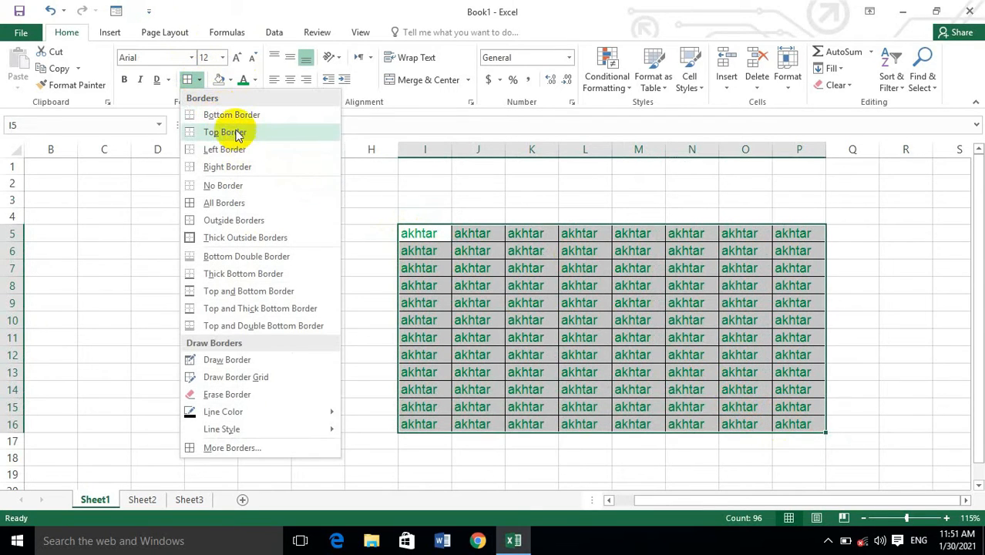
pyautogui.click(221, 184)
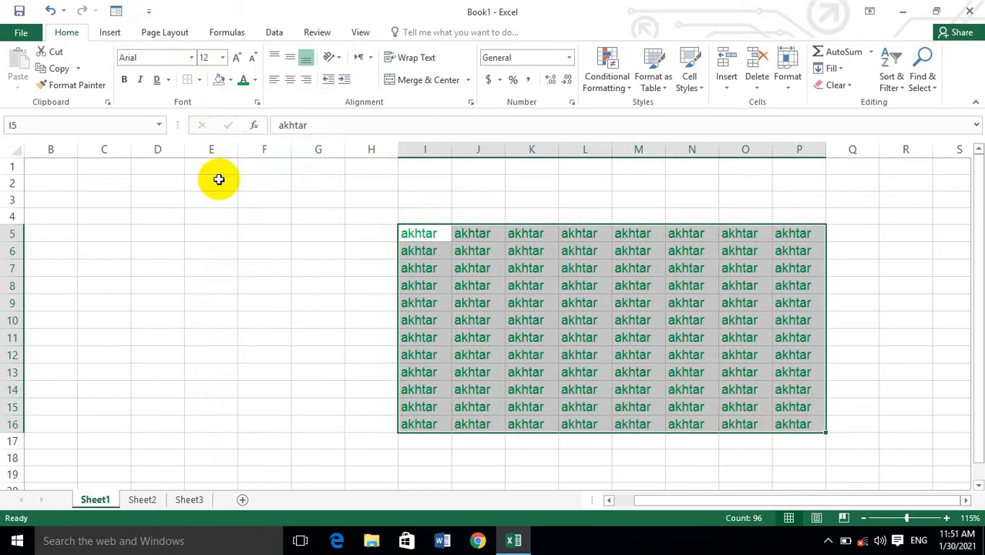
pyautogui.click(199, 80)
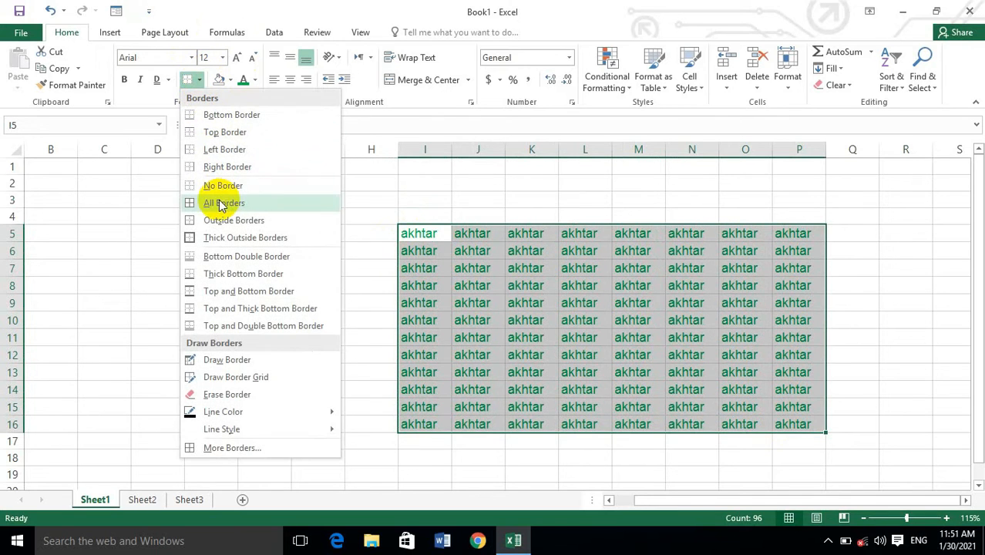
pyautogui.click(246, 221)
pyautogui.click(340, 234)
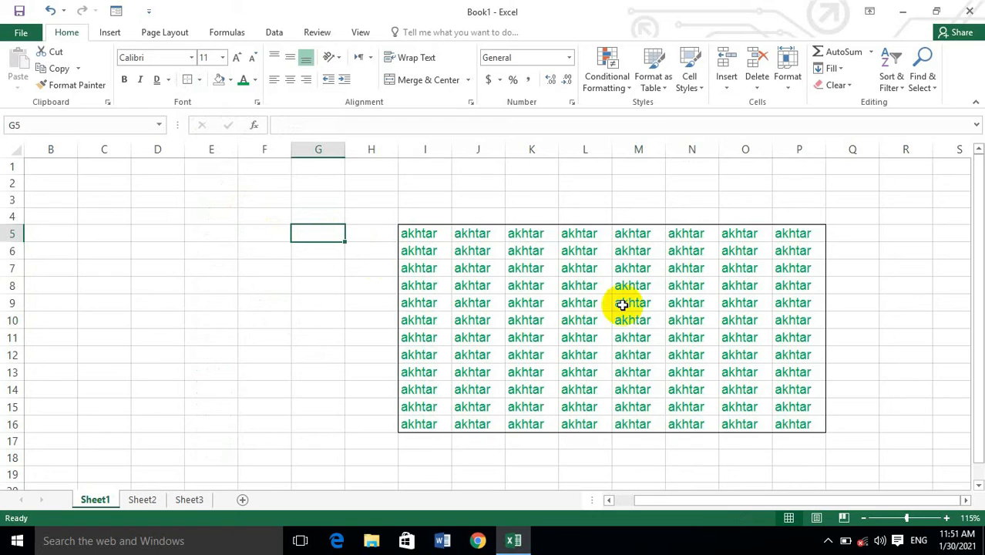
# Apply Thick Outside Borders to the block I5:P16, check the outline from an empty cell, and undo it
pyautogui.click(418, 235)
pyautogui.hotkey('ctrl', 'a')
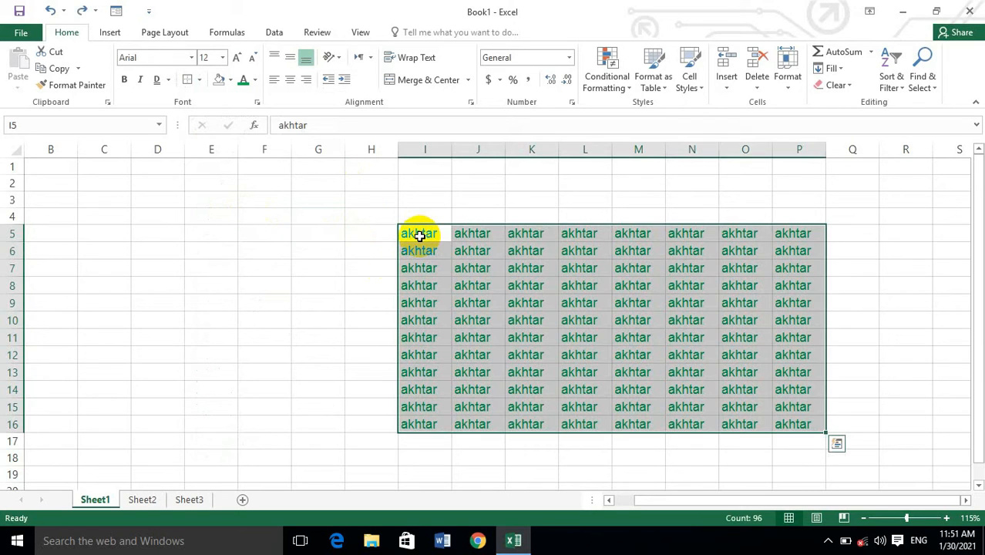
pyautogui.click(199, 80)
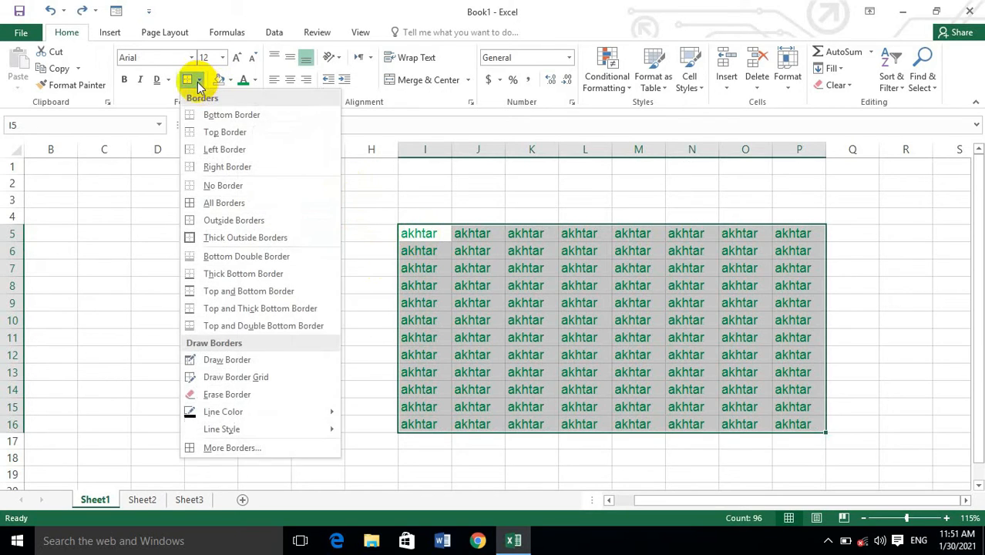
pyautogui.click(256, 243)
pyautogui.click(266, 252)
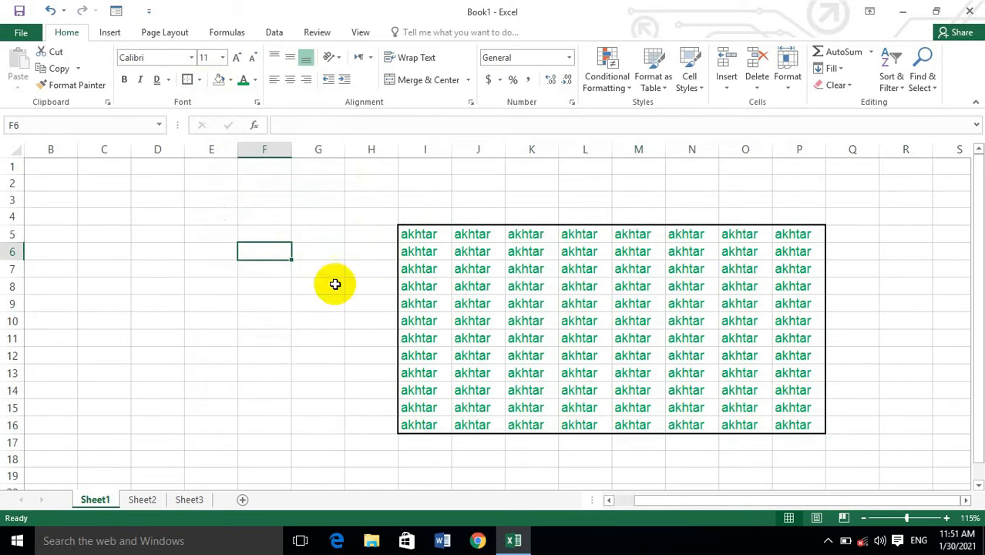
pyautogui.hotkey('ctrl', 'z')
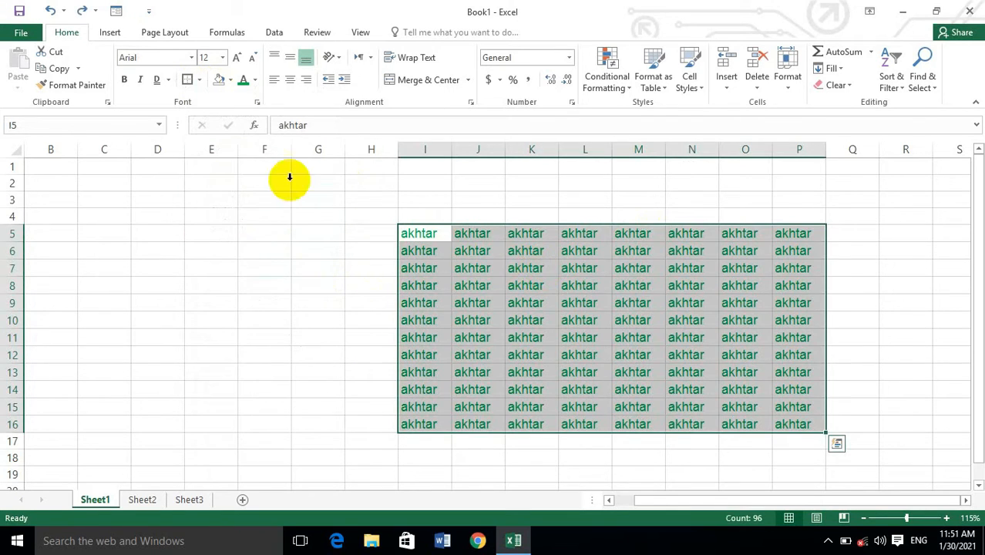
# Apply a Bottom Double Border to the range I5:P16 and deselect the block
pyautogui.click(198, 81)
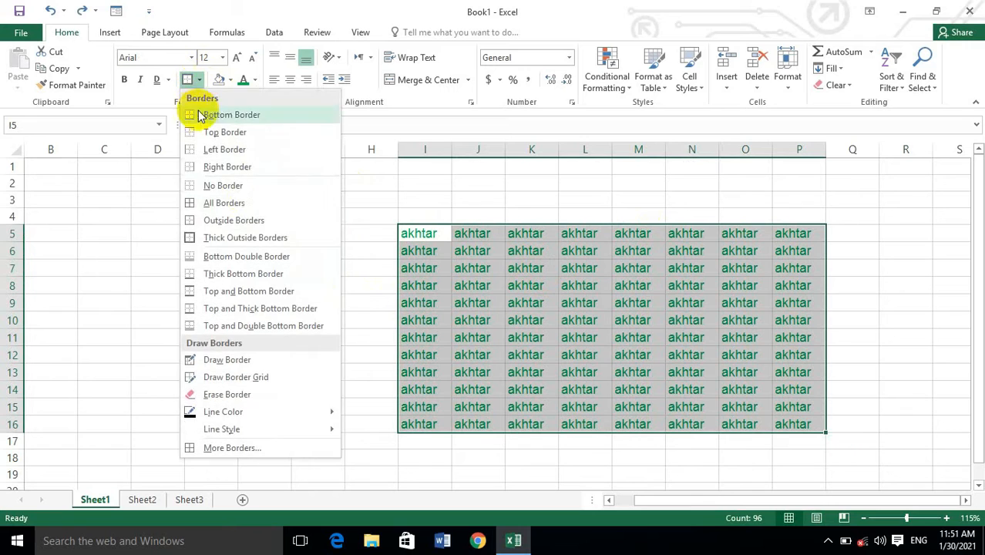
pyautogui.click(280, 259)
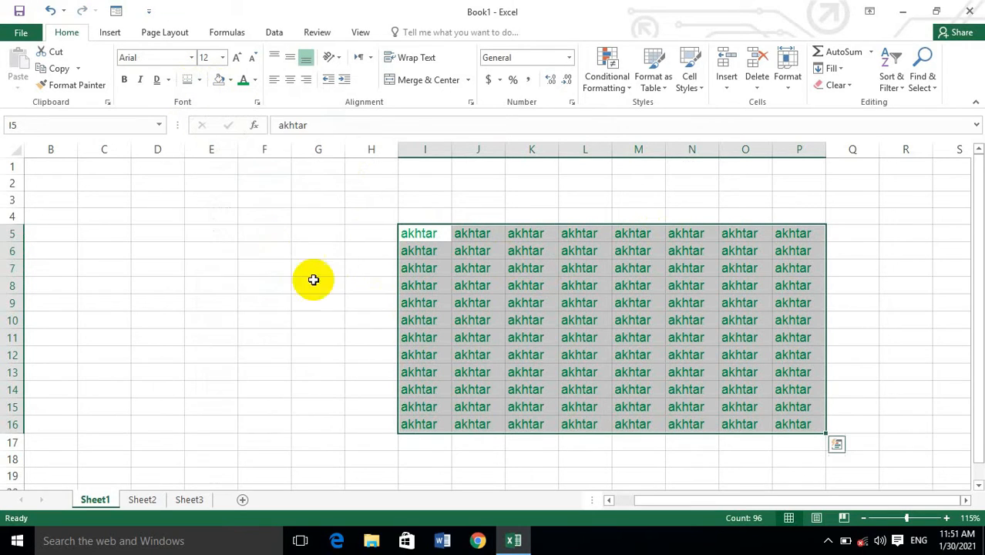
pyautogui.click(578, 462)
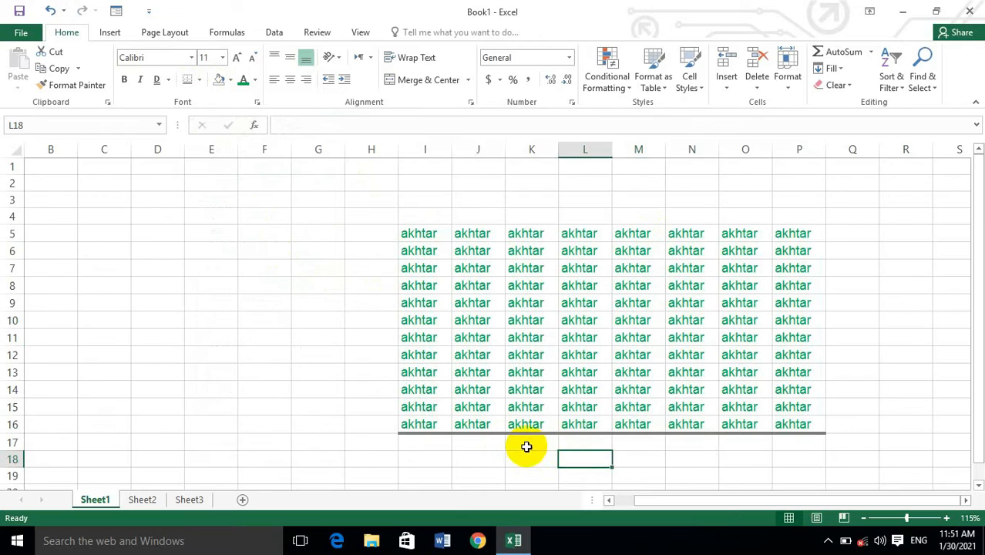
# Examine the double line beneath row 16 at several magnifications
pyautogui.keyDown('ctrl'); pyautogui.scroll(3, 733, 464); pyautogui.keyUp('ctrl')
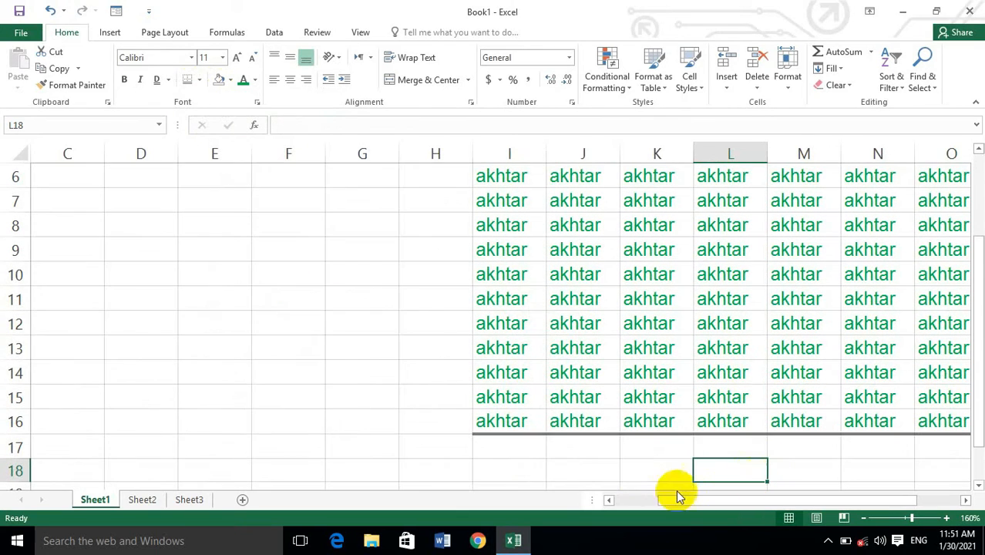
pyautogui.moveTo(690, 497); pyautogui.dragTo(754, 501)
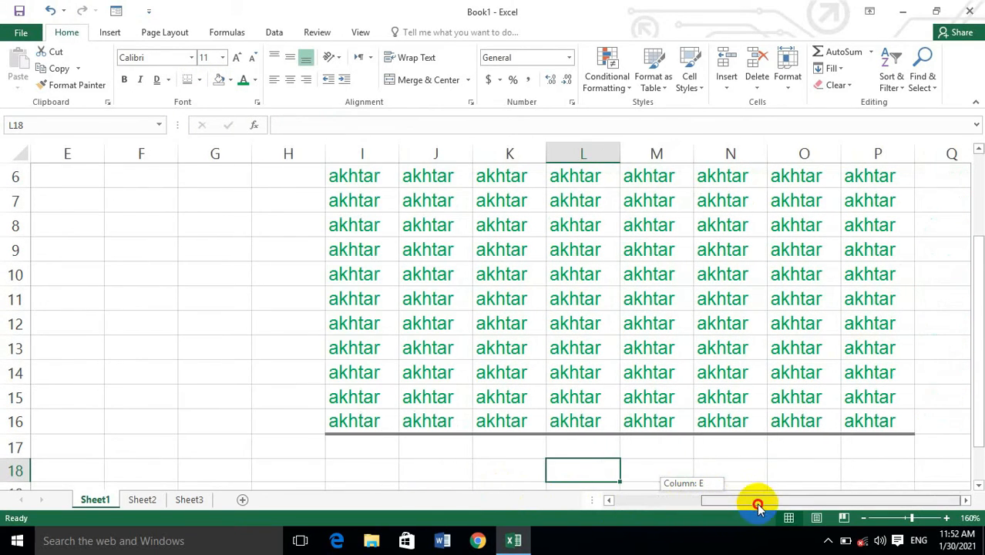
pyautogui.scroll(1, 833, 424)
pyautogui.scroll(-1, 848, 408)
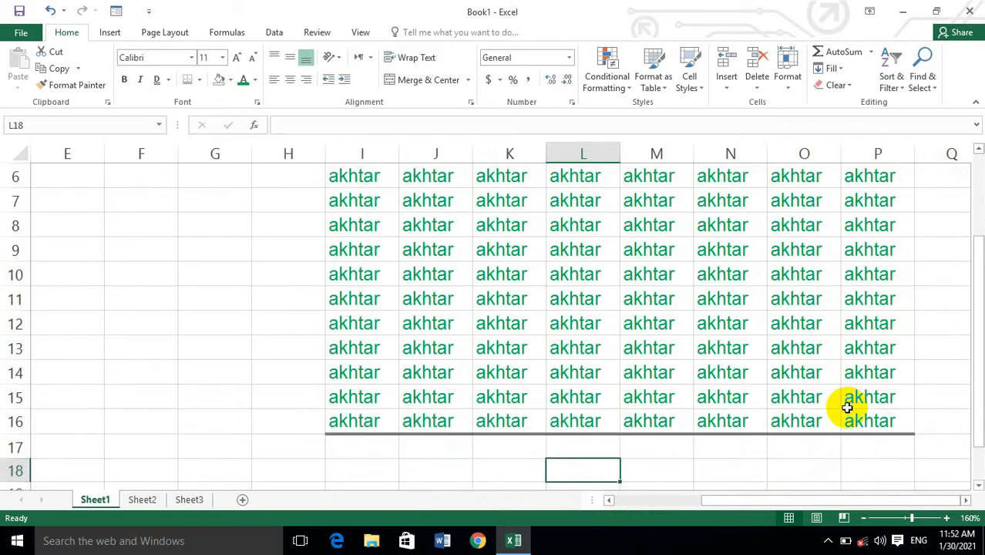
pyautogui.keyDown('ctrl'); pyautogui.scroll(-1, 847, 409); pyautogui.keyUp('ctrl')
pyautogui.moveTo(781, 499); pyautogui.dragTo(869, 500)
pyautogui.keyDown('ctrl'); pyautogui.scroll(-3, 849, 456); pyautogui.keyUp('ctrl')
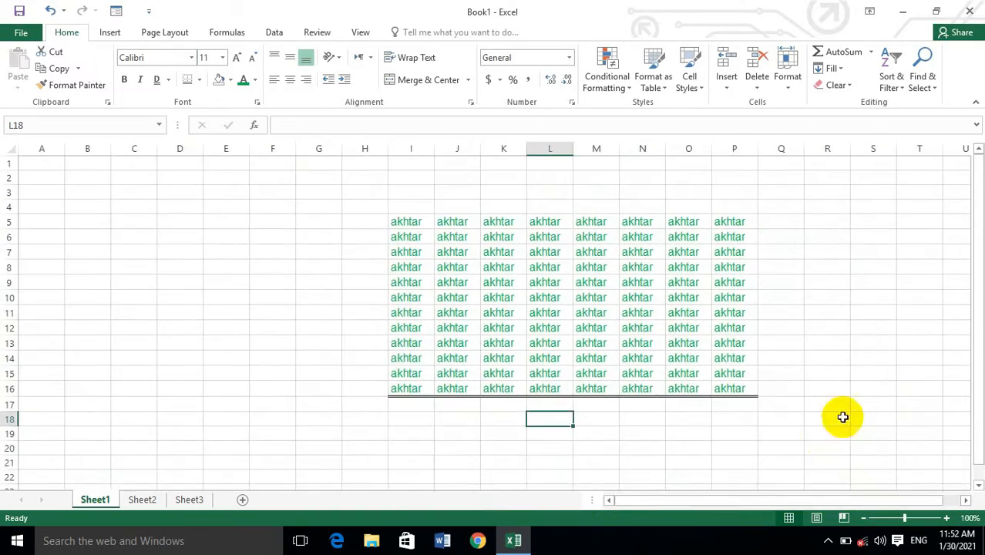
pyautogui.keyDown('ctrl'); pyautogui.scroll(2, 848, 412); pyautogui.keyUp('ctrl')
pyautogui.keyDown('ctrl'); pyautogui.scroll(-1, 657, 382); pyautogui.keyUp('ctrl')
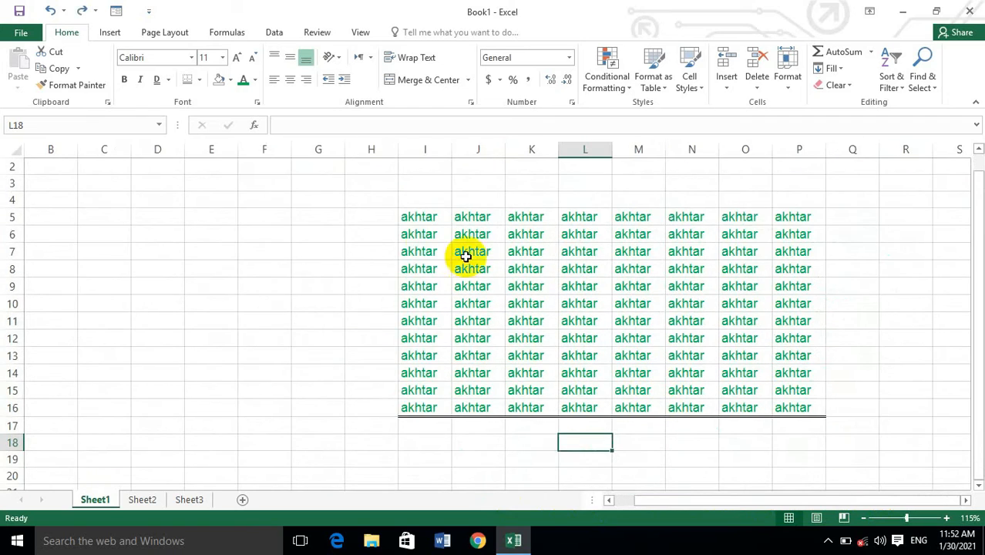
pyautogui.keyDown('ctrl'); pyautogui.scroll(-1, 521, 296); pyautogui.keyUp('ctrl')
pyautogui.keyDown('ctrl'); pyautogui.scroll(2, 621, 331); pyautogui.keyUp('ctrl')
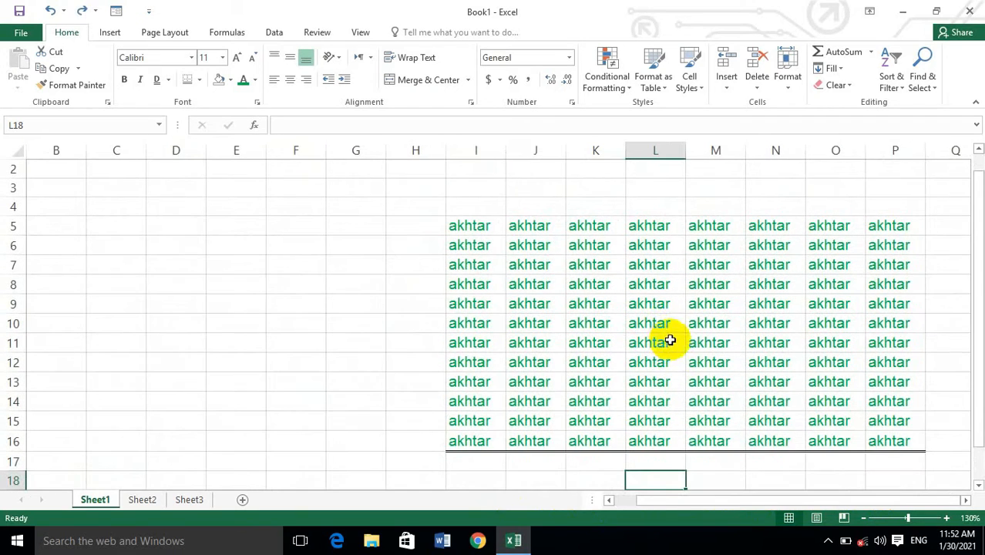
# Clear the double bottom line from I5:P16 with No Border
pyautogui.moveTo(466, 225); pyautogui.dragTo(904, 433)
pyautogui.click(198, 79)
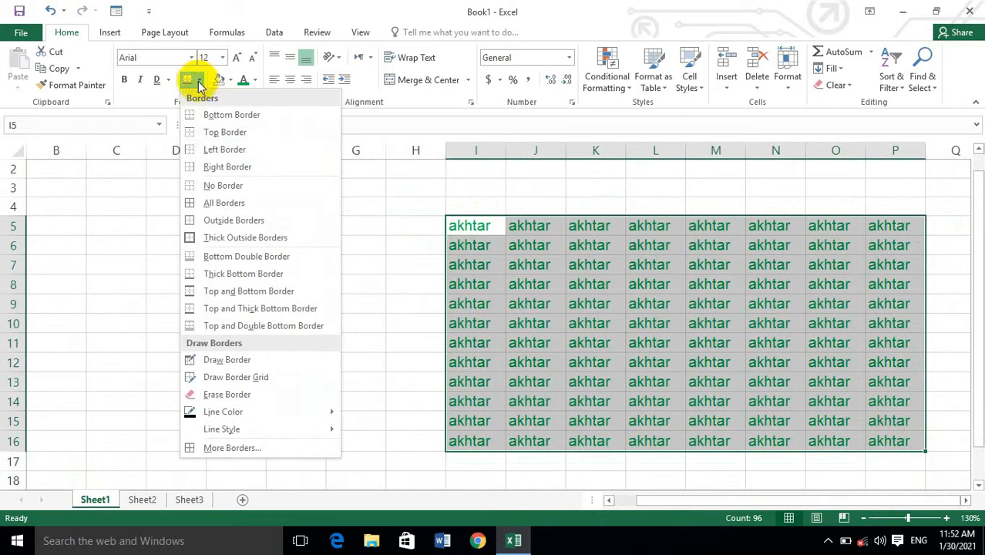
pyautogui.click(210, 183)
# Apply Top and Bottom Border to I5:P16, check it with the block deselected, and undo it
pyautogui.click(198, 79)
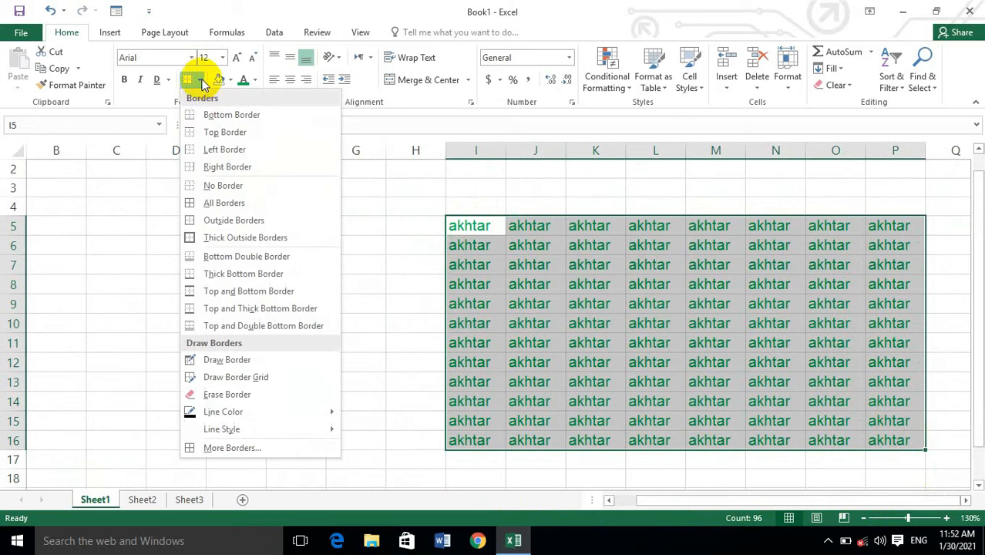
pyautogui.click(283, 293)
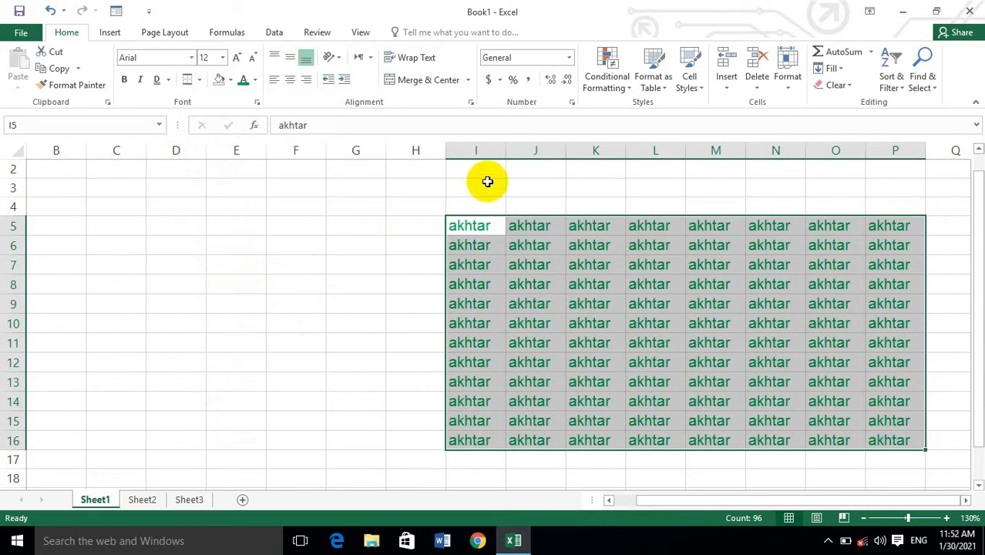
pyautogui.click(280, 377)
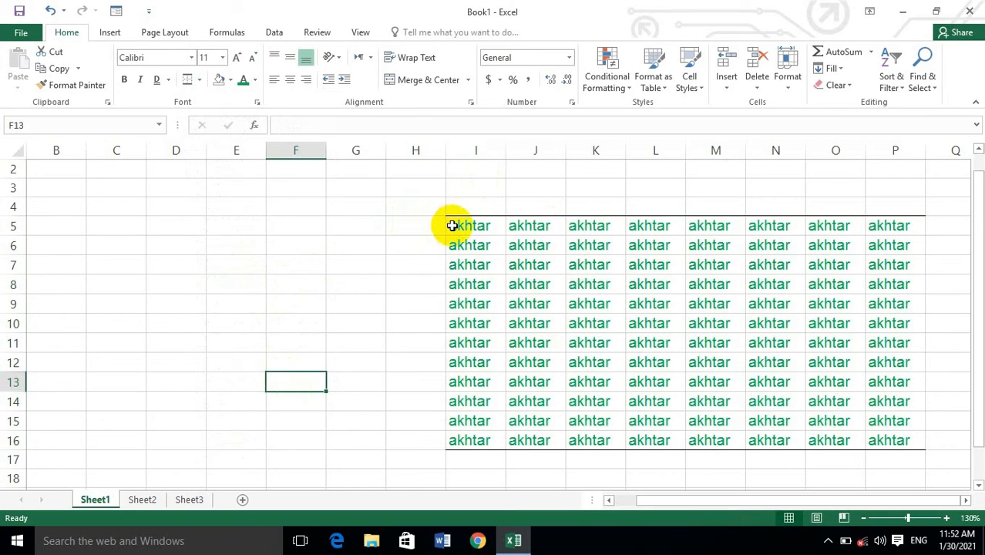
pyautogui.hotkey('ctrl', 'z')
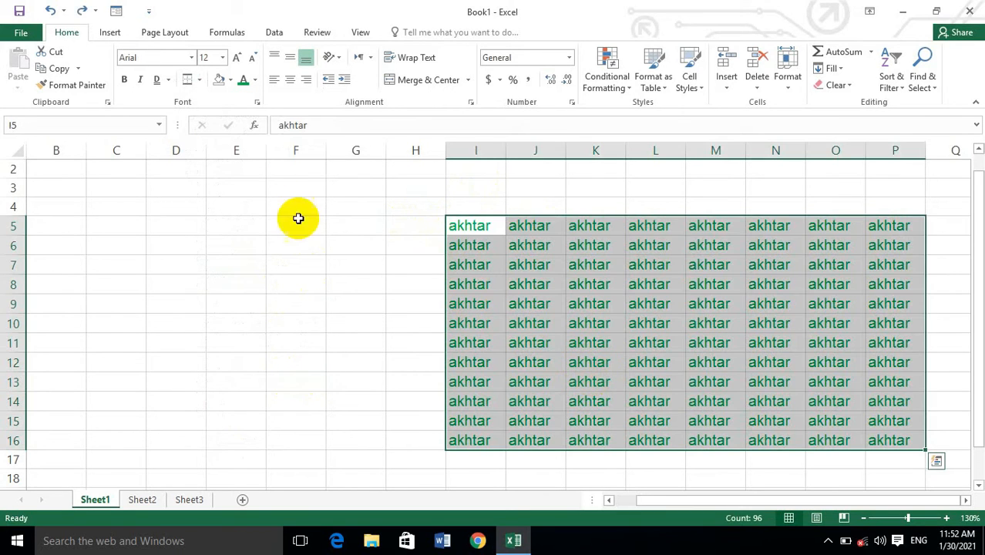
# Apply Top and Thick Bottom Border to I5:P16, undo it, and leave the block selected
pyautogui.click(199, 82)
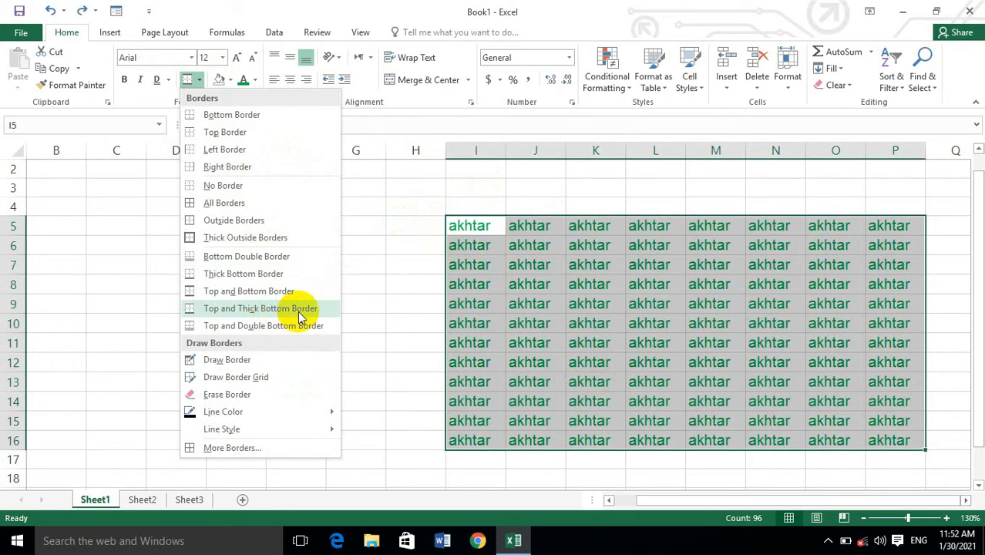
pyautogui.click(301, 308)
pyautogui.click(304, 305)
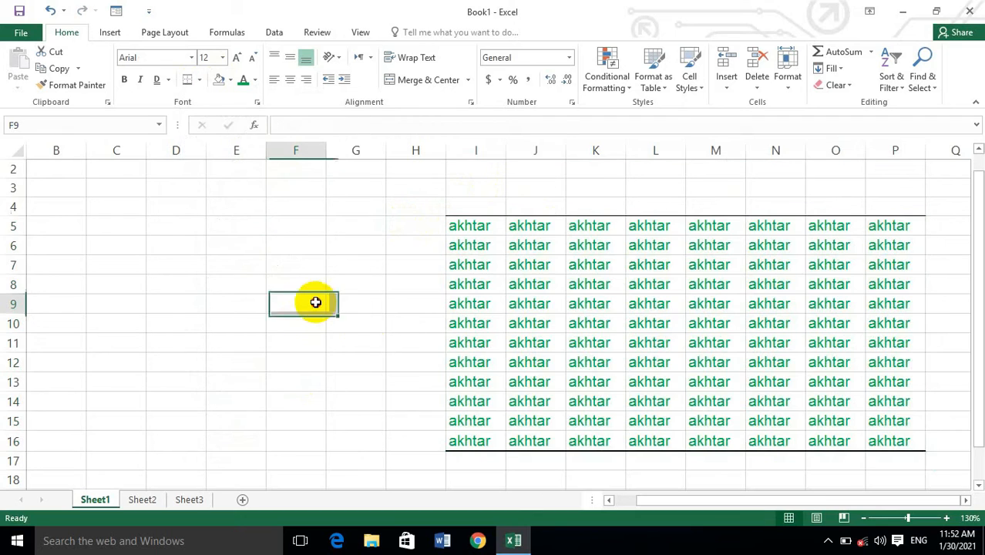
pyautogui.click(476, 228)
pyautogui.hotkey('ctrl', 'a')
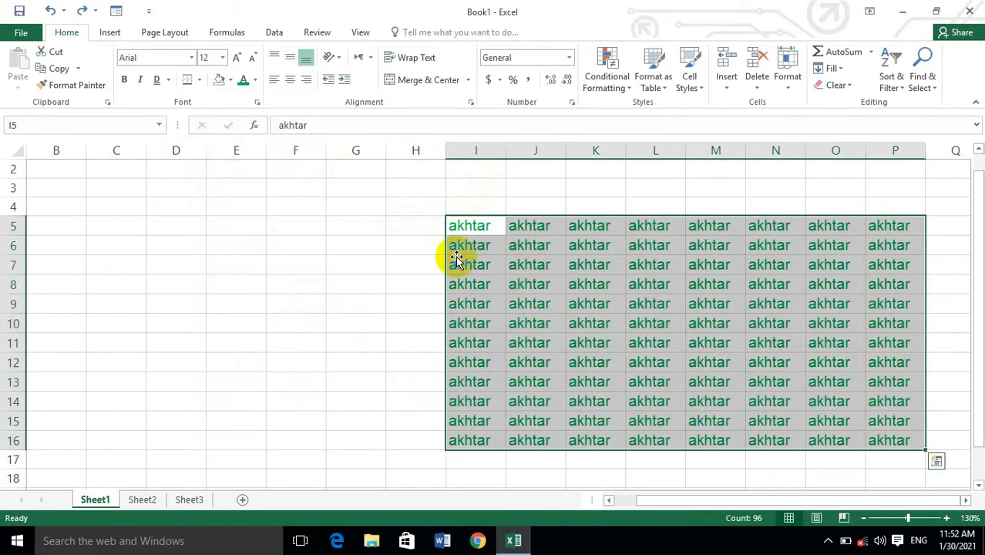
# Apply Top and Double Bottom Border to the block I5:P16 and undo it
pyautogui.click(200, 80)
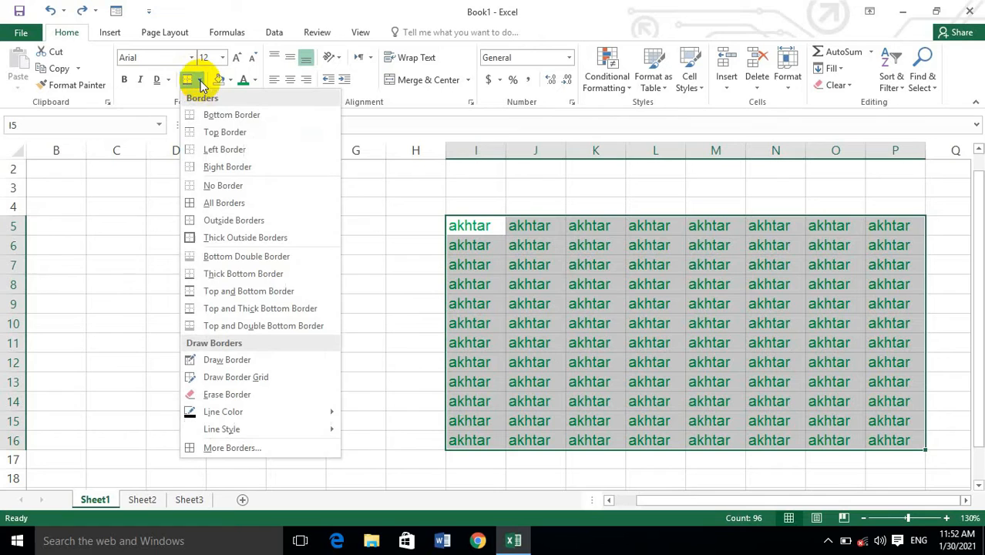
pyautogui.click(291, 326)
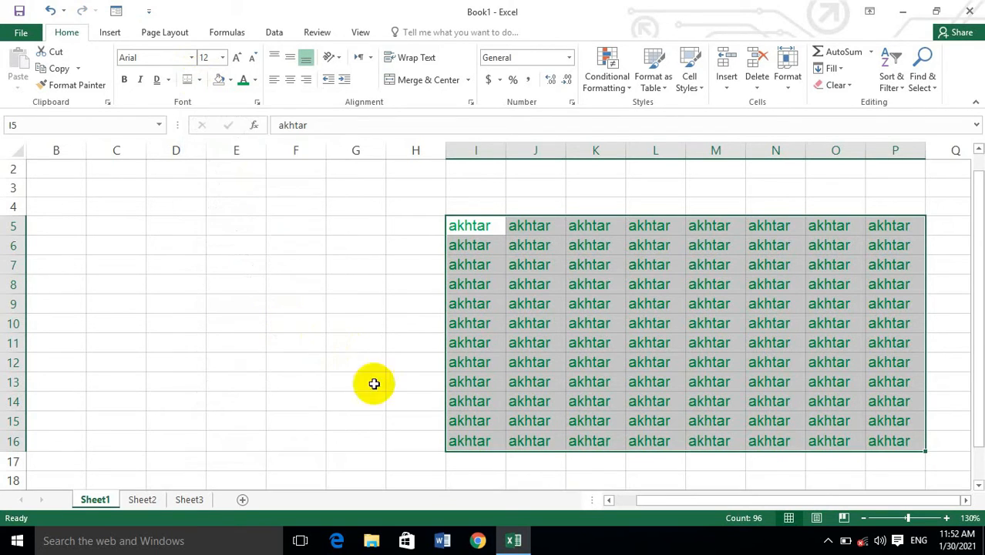
pyautogui.click(413, 441)
pyautogui.hotkey('ctrl', 'z')
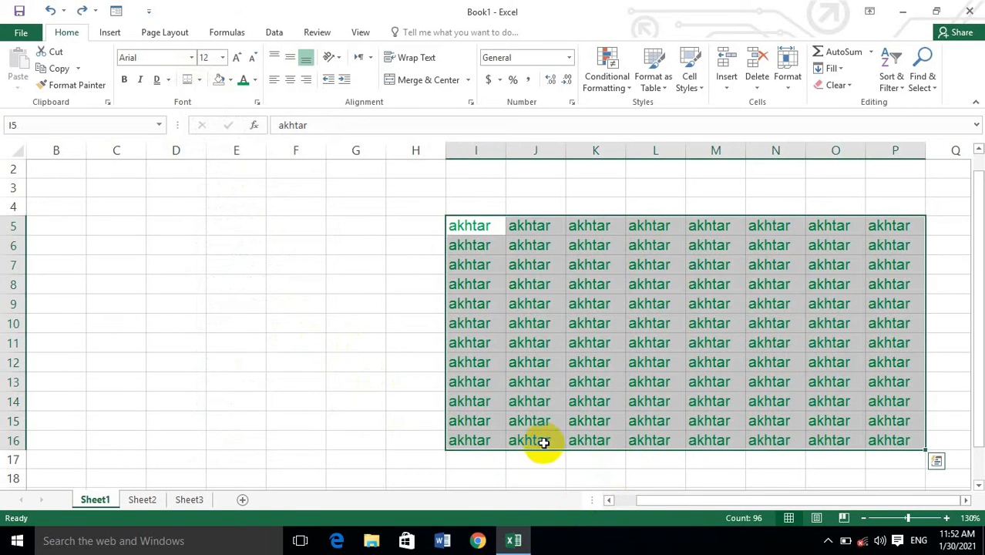
# Use Draw Border to outline I5:I16, I10:L11 and J6:J16 and trace the line between columns J and K, and undo the drawn borders
pyautogui.click(200, 79)
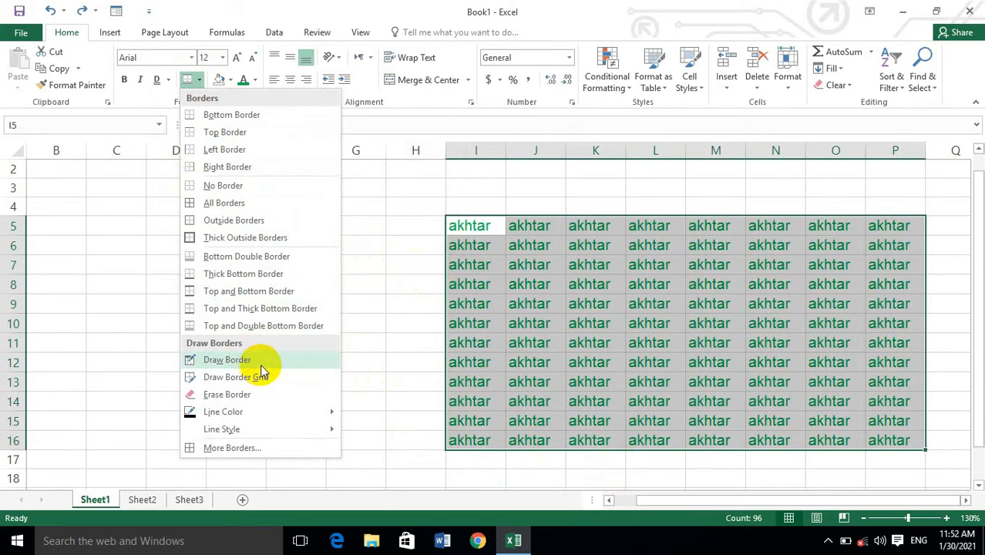
pyautogui.click(227, 360)
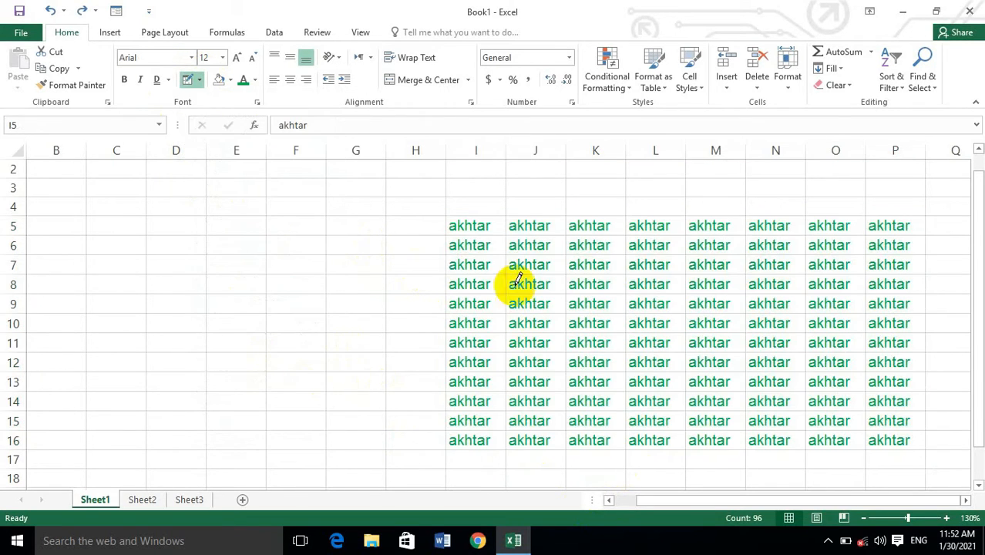
pyautogui.moveTo(478, 216); pyautogui.dragTo(498, 399)
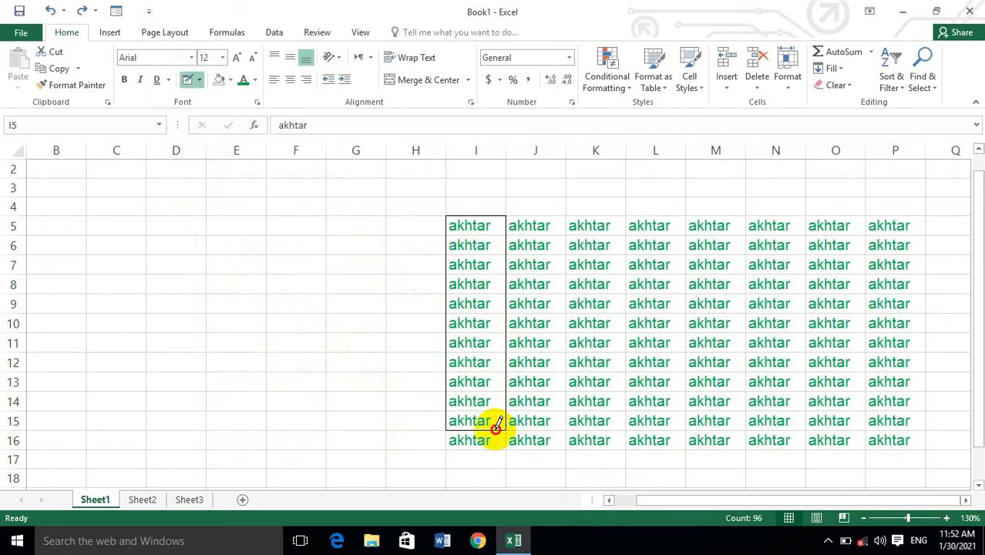
pyautogui.moveTo(503, 324); pyautogui.dragTo(655, 343)
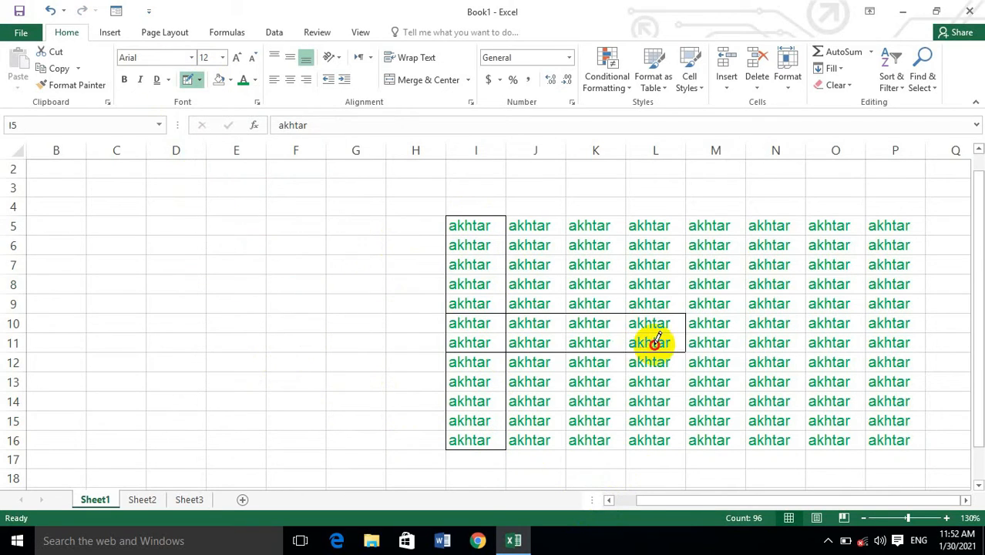
pyautogui.moveTo(567, 202); pyautogui.dragTo(567, 423)
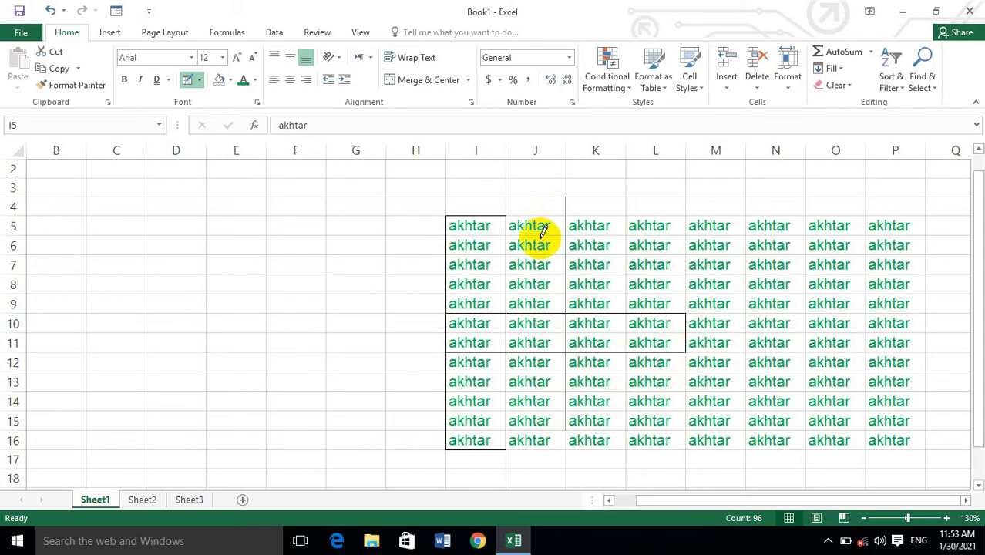
pyautogui.moveTo(532, 232); pyautogui.dragTo(551, 405)
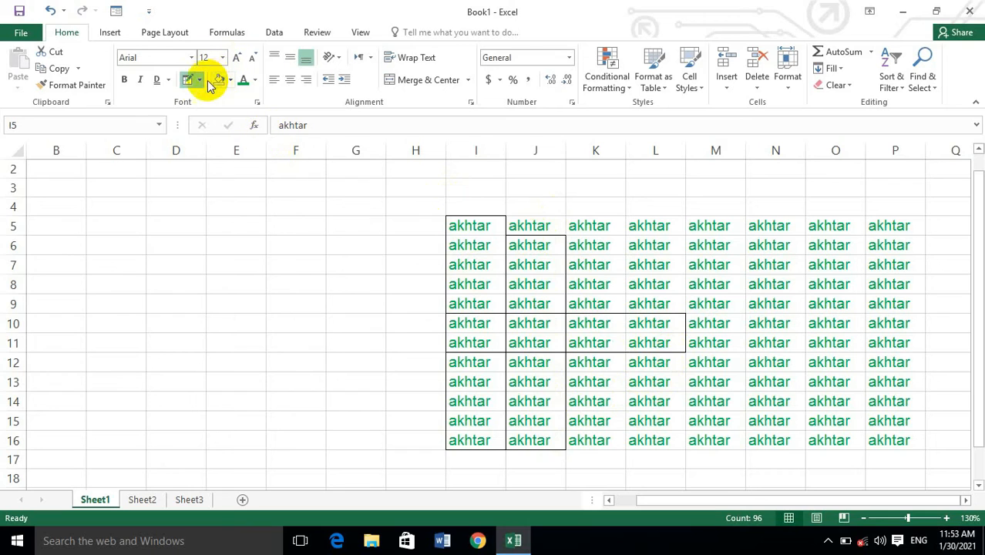
pyautogui.click(199, 80)
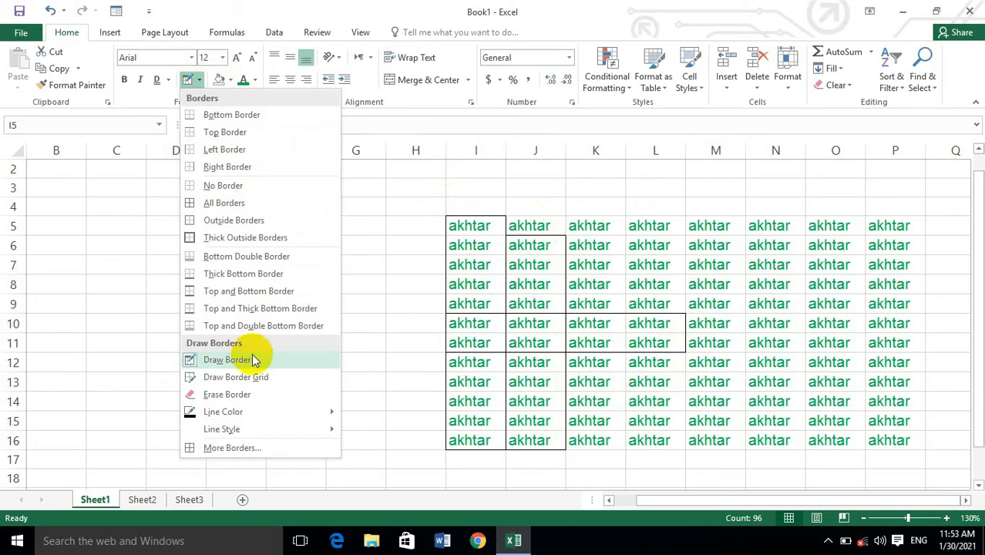
pyautogui.click(315, 356)
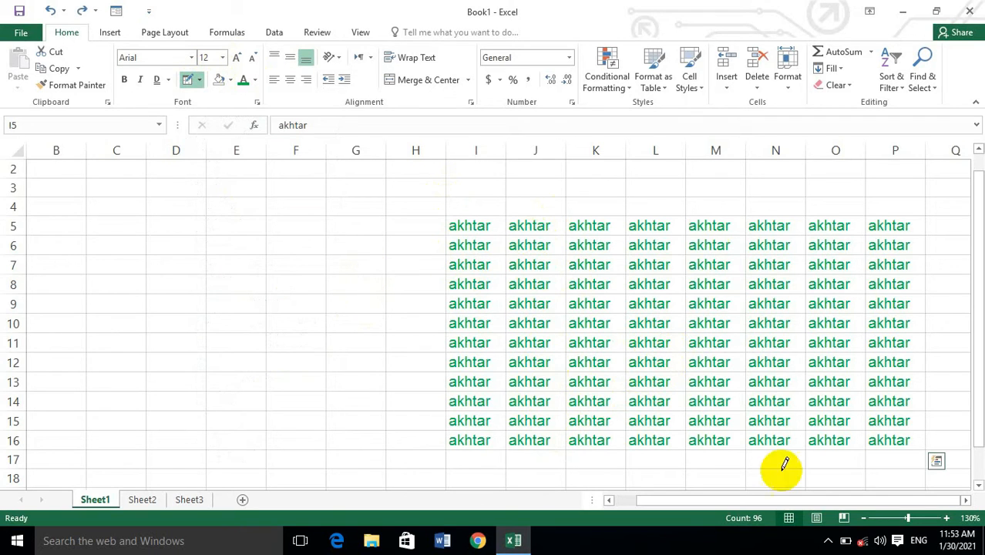
# Draw a full border grid over the cells I5:P16 with Draw Border Grid
pyautogui.click(199, 80)
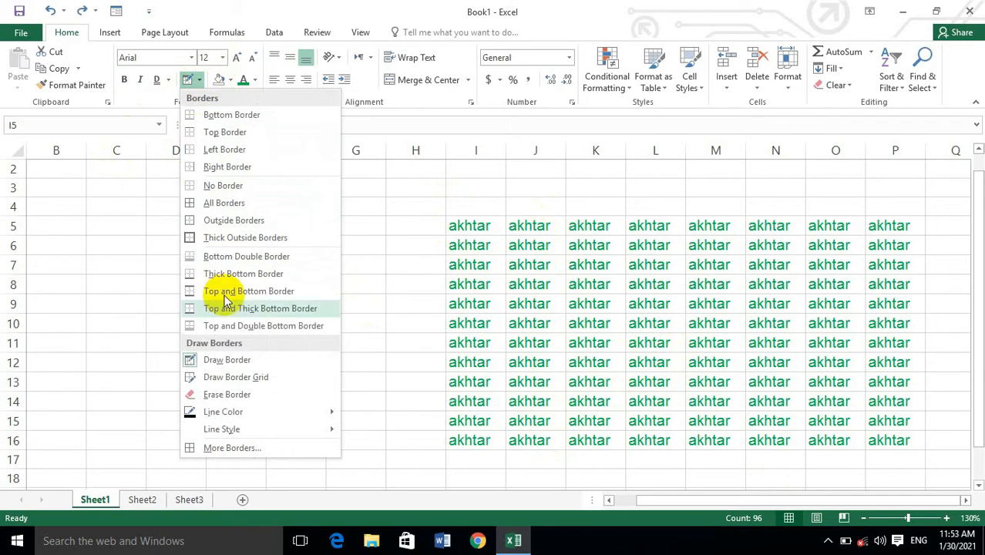
pyautogui.click(210, 377)
pyautogui.moveTo(472, 227)
pyautogui.mouseDown()
pyautogui.moveTo(721, 374)
pyautogui.moveTo(812, 401)
pyautogui.moveTo(879, 437)
pyautogui.mouseUp()
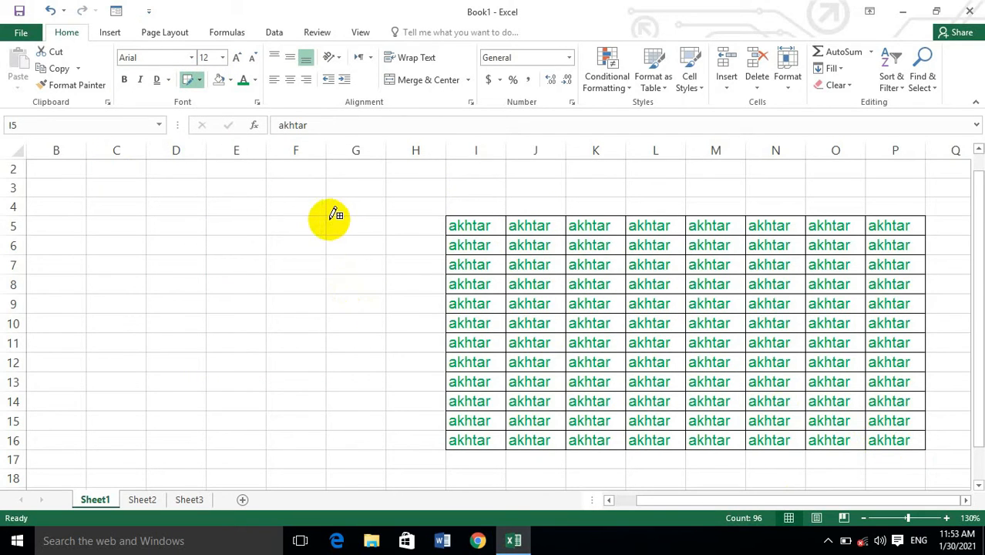
# Remove the borders from column I and the rest of the block I5:P16 with Erase Border, and leave the eraser
pyautogui.click(199, 80)
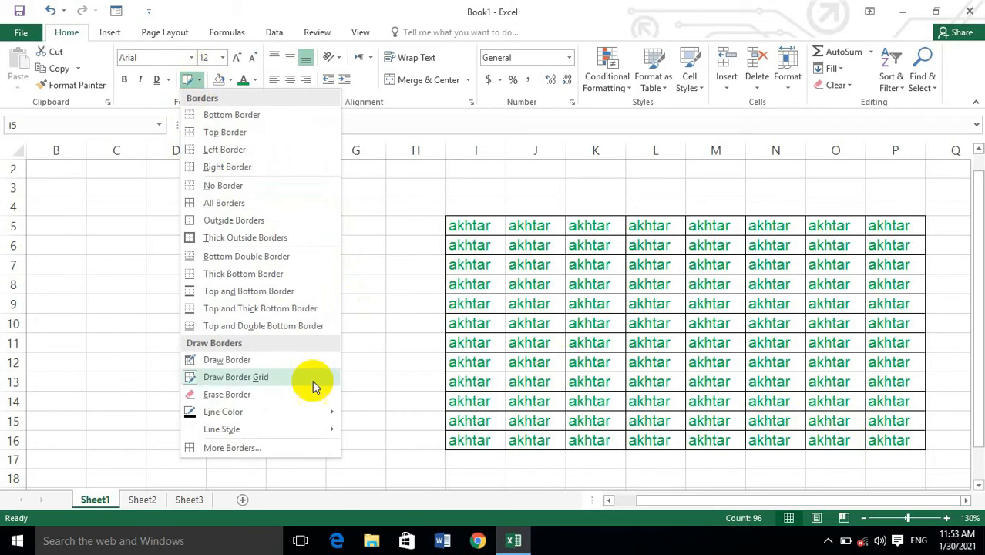
pyautogui.click(319, 399)
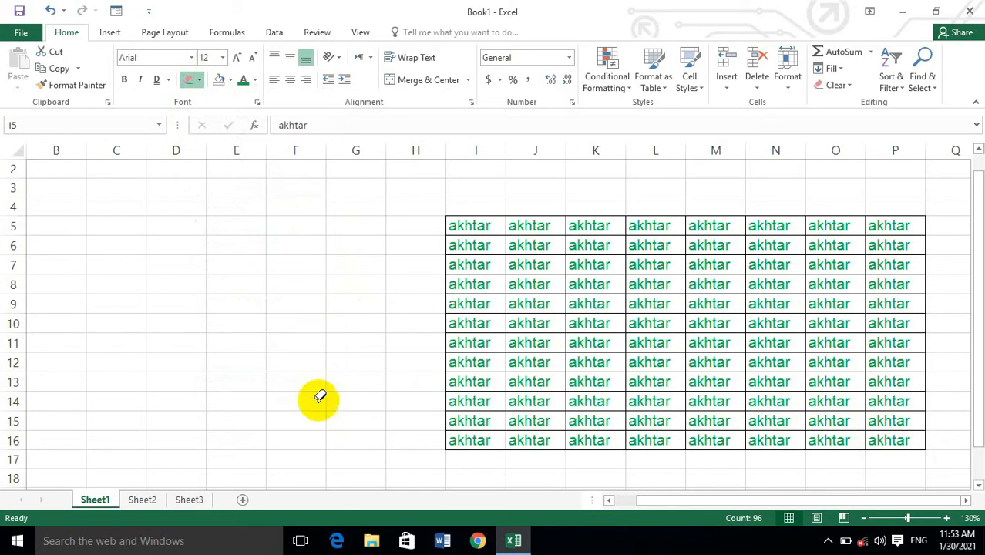
pyautogui.moveTo(451, 222); pyautogui.dragTo(497, 449)
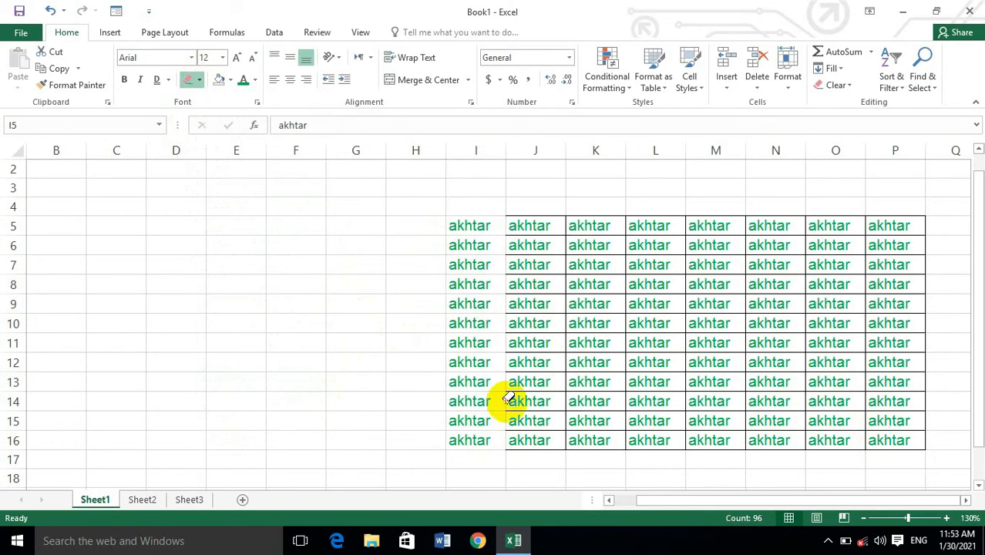
pyautogui.moveTo(520, 234)
pyautogui.mouseDown()
pyautogui.moveTo(537, 441)
pyautogui.moveTo(545, 339)
pyautogui.moveTo(572, 337)
pyautogui.moveTo(555, 456)
pyautogui.moveTo(565, 258)
pyautogui.moveTo(645, 453)
pyautogui.moveTo(684, 232)
pyautogui.moveTo(733, 456)
pyautogui.moveTo(727, 211)
pyautogui.moveTo(810, 446)
pyautogui.moveTo(851, 216)
pyautogui.moveTo(883, 454)
pyautogui.mouseUp()
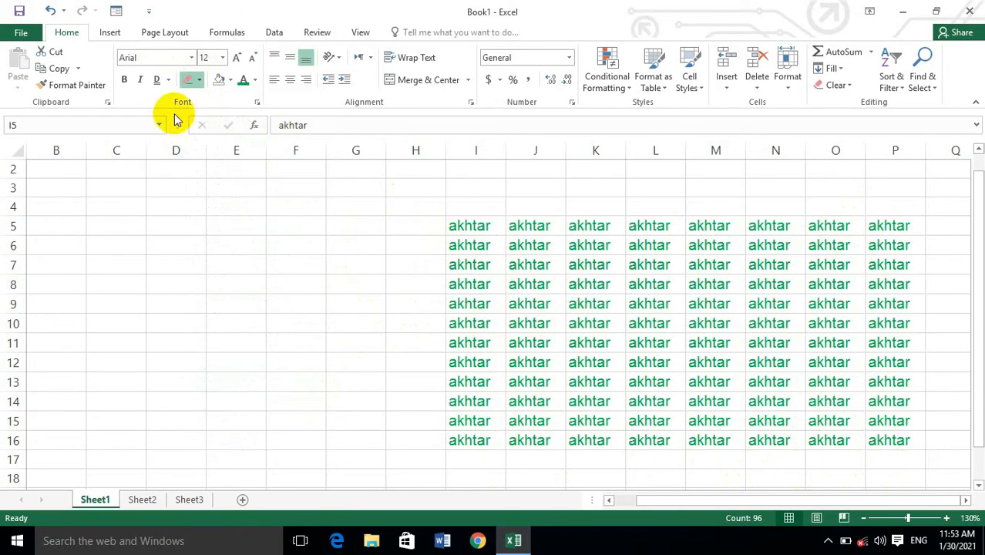
pyautogui.click(188, 83)
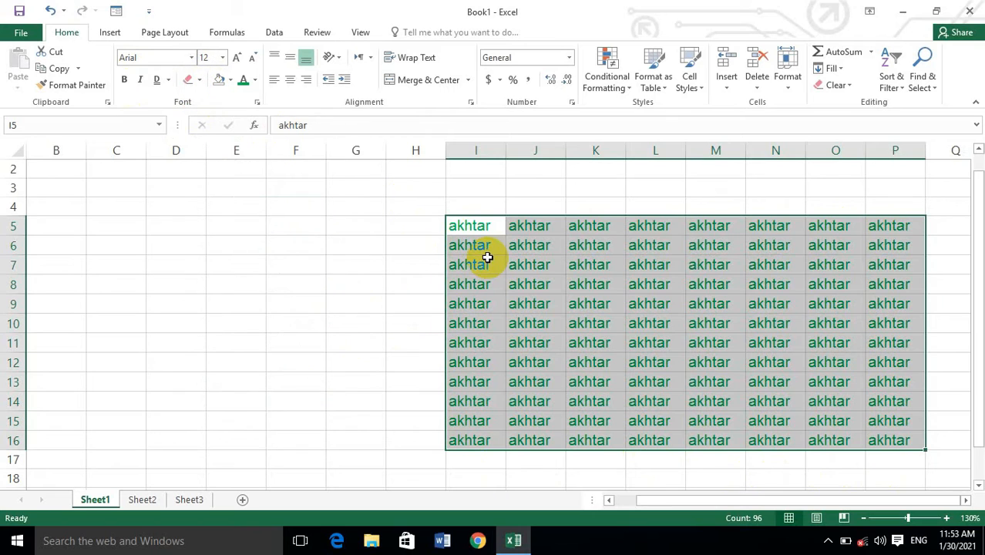
# Set the border line color to red and draw a border grid over I5:P16 with Draw Border Grid
pyautogui.click(230, 81)
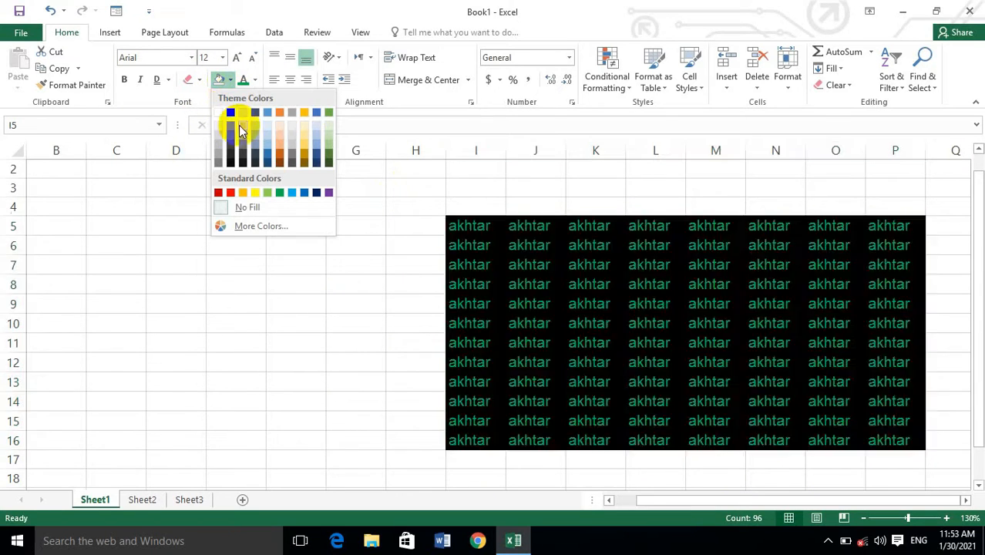
pyautogui.click(200, 81)
pyautogui.click(200, 81)
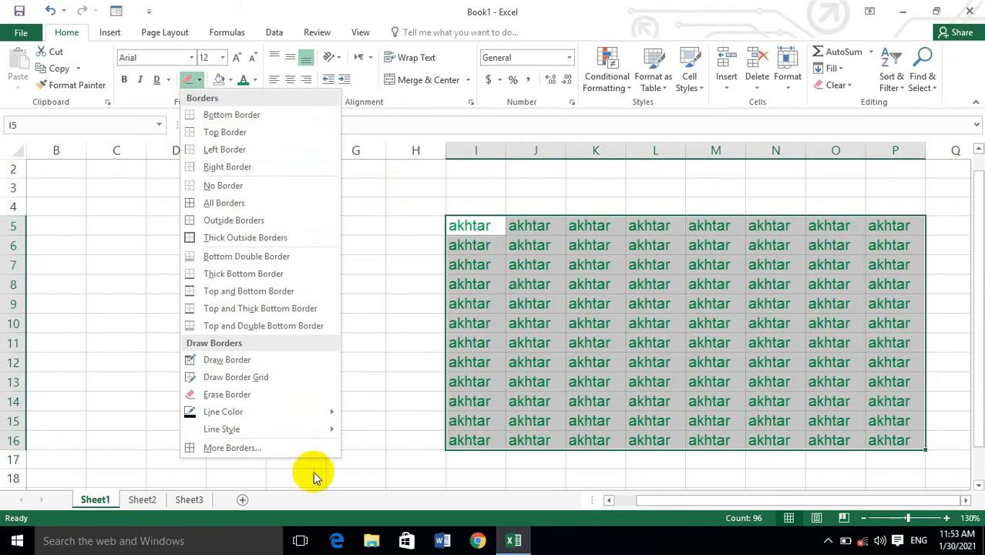
pyautogui.moveTo(271, 413)
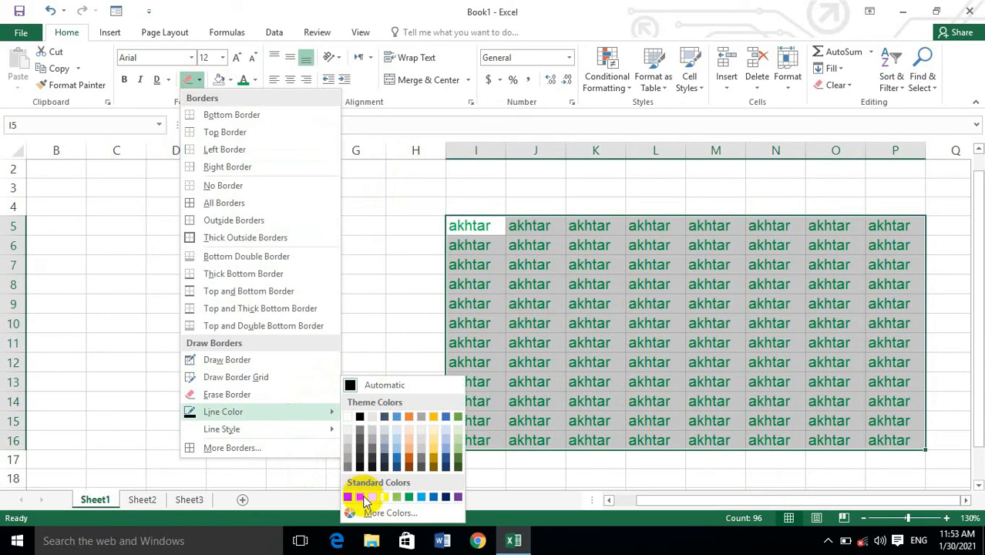
pyautogui.click(356, 497)
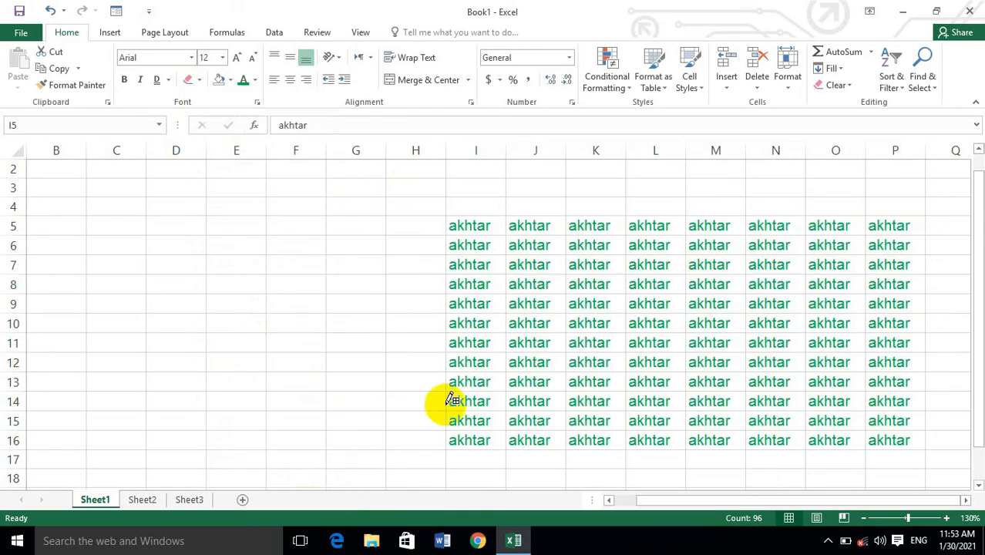
pyautogui.click(199, 81)
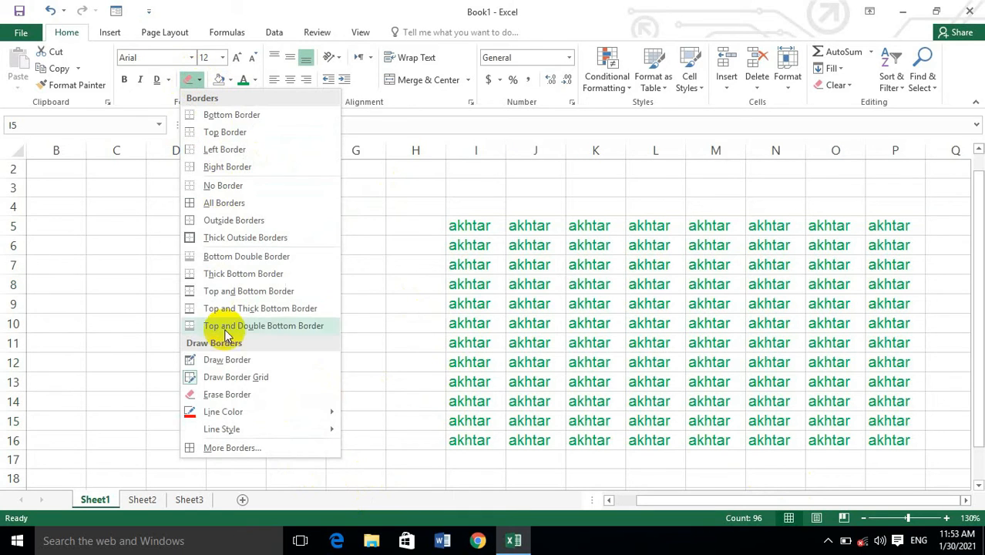
pyautogui.click(227, 377)
pyautogui.moveTo(448, 229)
pyautogui.mouseDown()
pyautogui.moveTo(693, 436)
pyautogui.moveTo(870, 419)
pyautogui.moveTo(888, 441)
pyautogui.mouseUp()
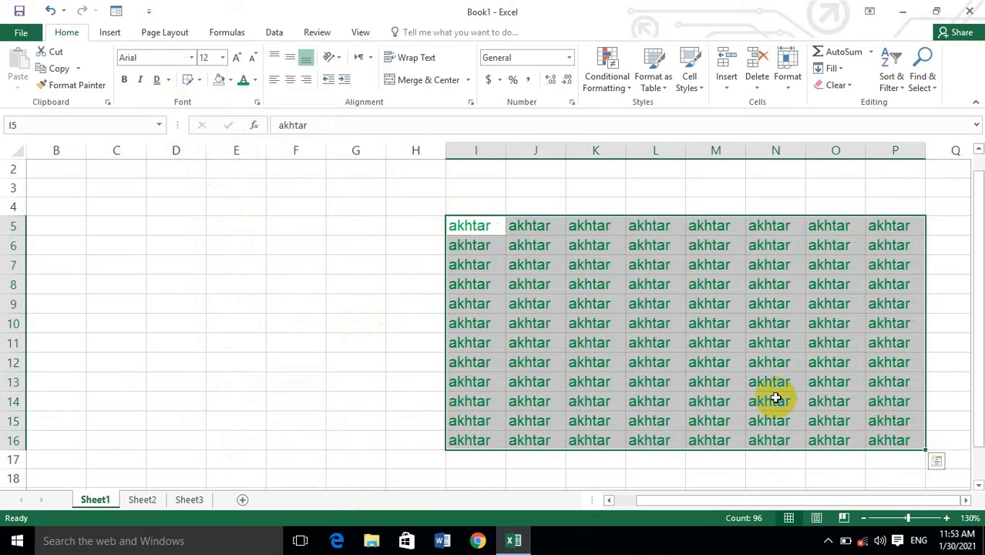
pyautogui.click(204, 81)
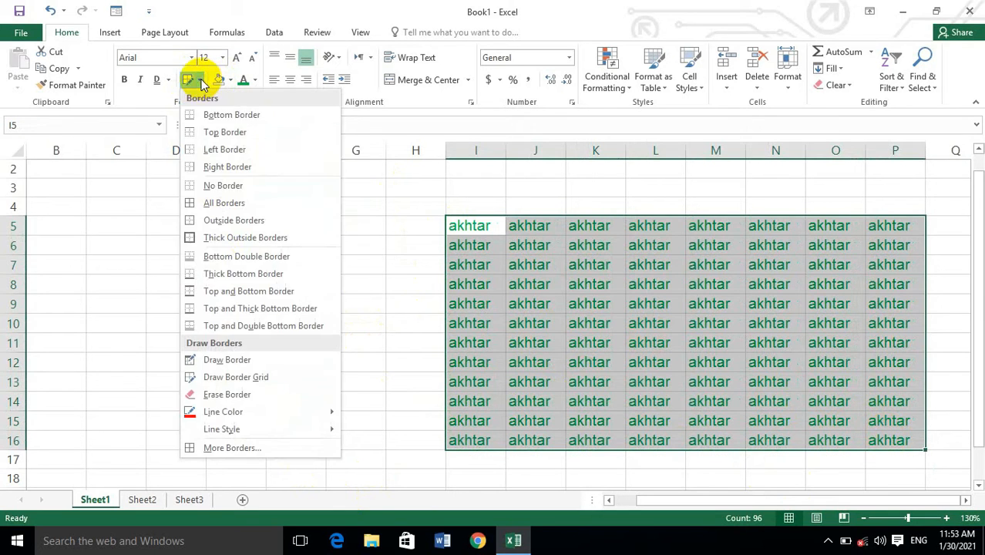
pyautogui.click(236, 377)
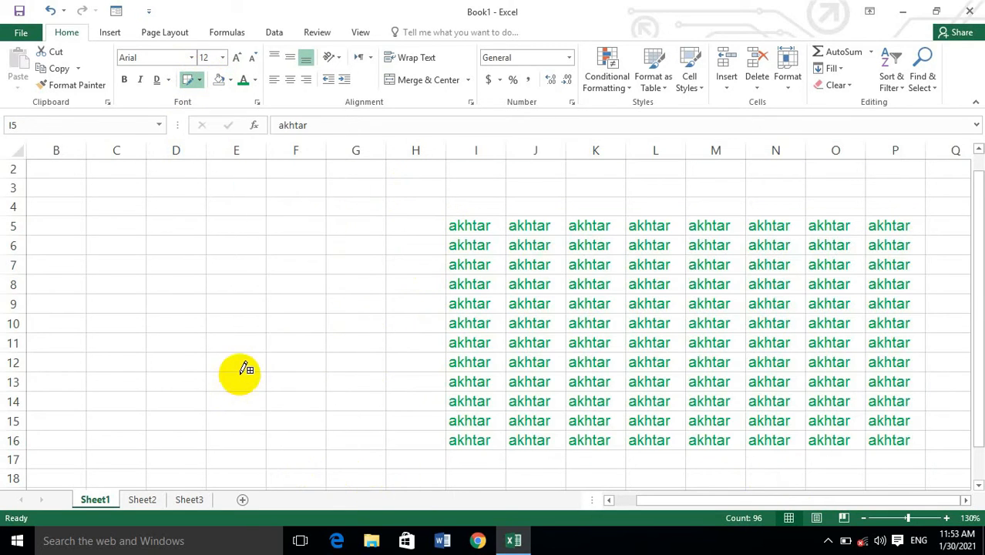
pyautogui.moveTo(468, 229)
pyautogui.mouseDown()
pyautogui.moveTo(653, 363)
pyautogui.moveTo(849, 410)
pyautogui.moveTo(843, 434)
pyautogui.moveTo(880, 423)
pyautogui.moveTo(876, 439)
pyautogui.mouseUp()
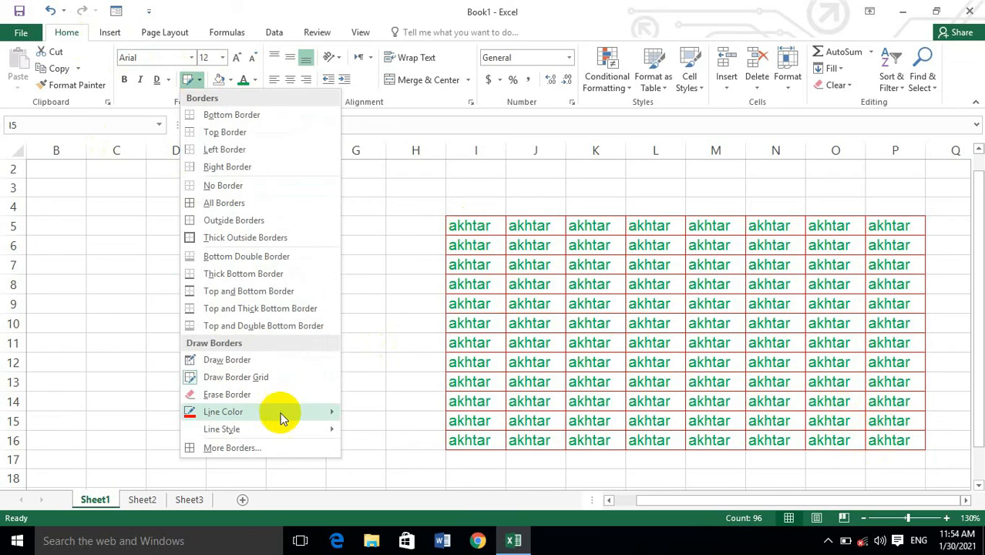
# Change the border line color to orange and redraw the grid over I5:P16
pyautogui.moveTo(283, 410)
pyautogui.click(373, 498)
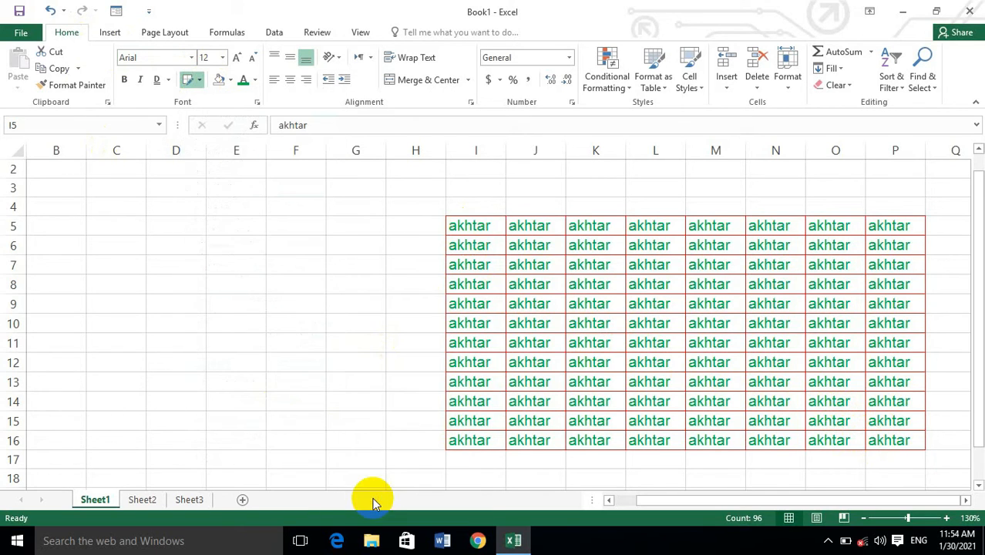
pyautogui.moveTo(455, 218)
pyautogui.mouseDown()
pyautogui.moveTo(537, 377)
pyautogui.moveTo(836, 392)
pyautogui.moveTo(873, 458)
pyautogui.moveTo(908, 419)
pyautogui.moveTo(909, 443)
pyautogui.mouseUp()
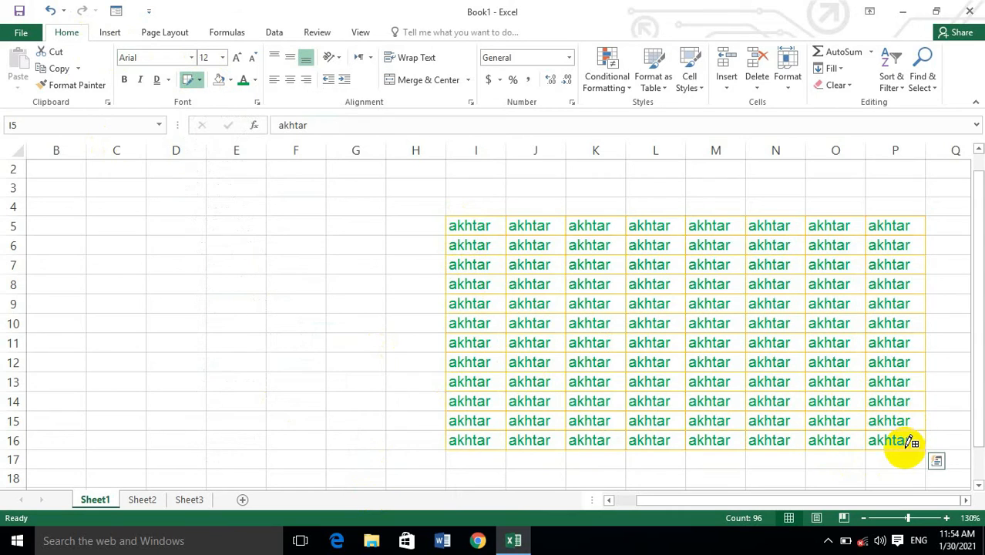
# Choose the thick solid line style and redraw the border grid over I5:P16
pyautogui.click(195, 82)
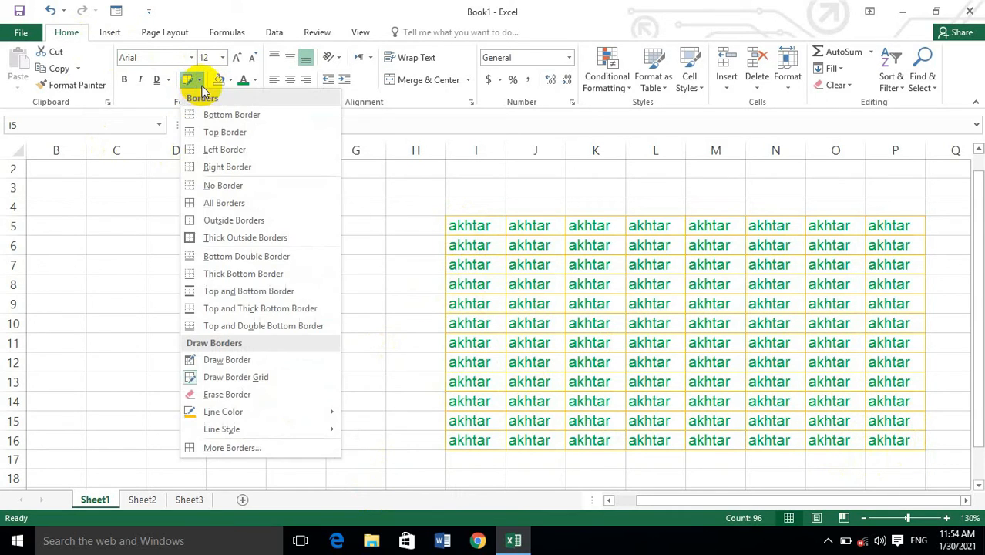
pyautogui.moveTo(308, 427)
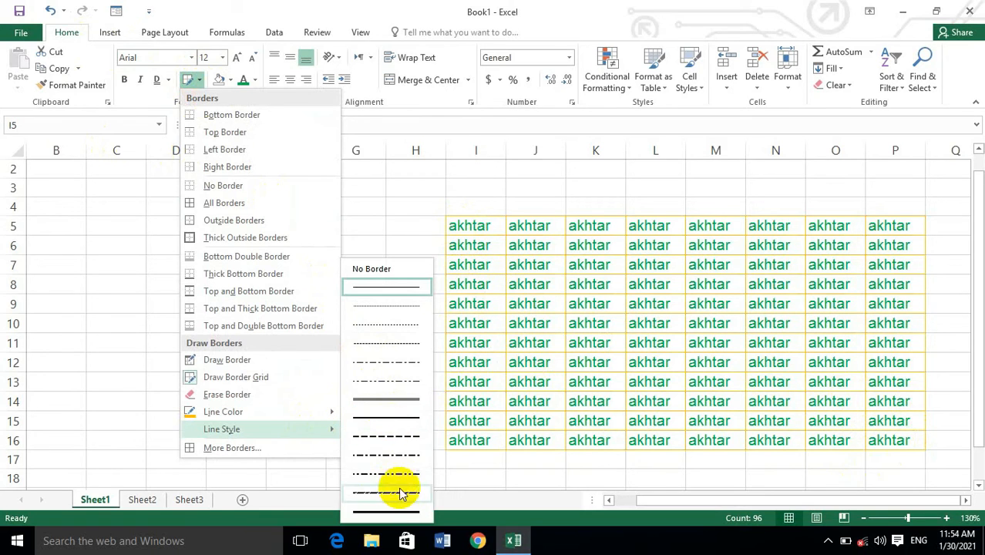
pyautogui.click(387, 511)
pyautogui.moveTo(465, 222)
pyautogui.mouseDown()
pyautogui.moveTo(593, 378)
pyautogui.moveTo(875, 440)
pyautogui.moveTo(890, 429)
pyautogui.mouseUp()
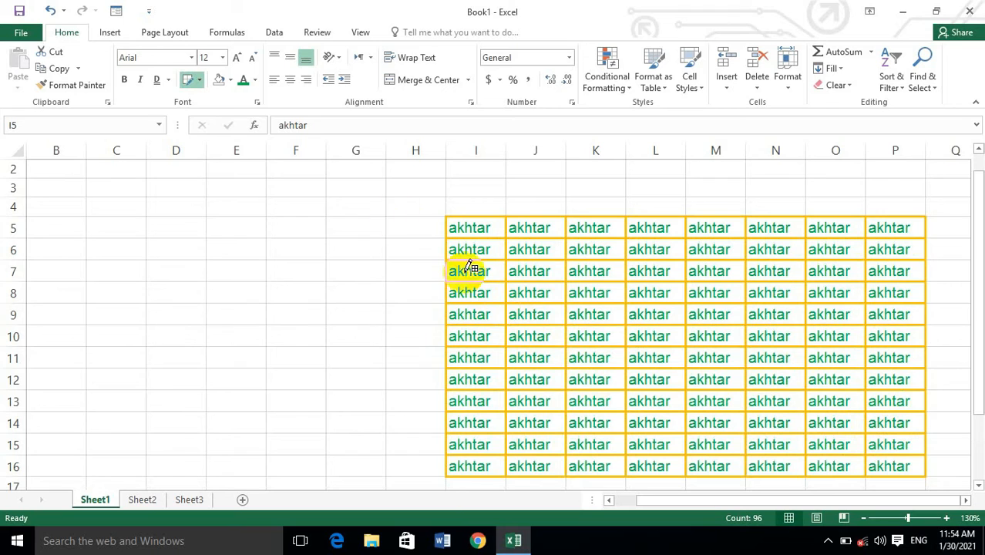
# Draw a grid in the medium dash-dot-dot line style over I5:Q16 and undo it
pyautogui.click(199, 79)
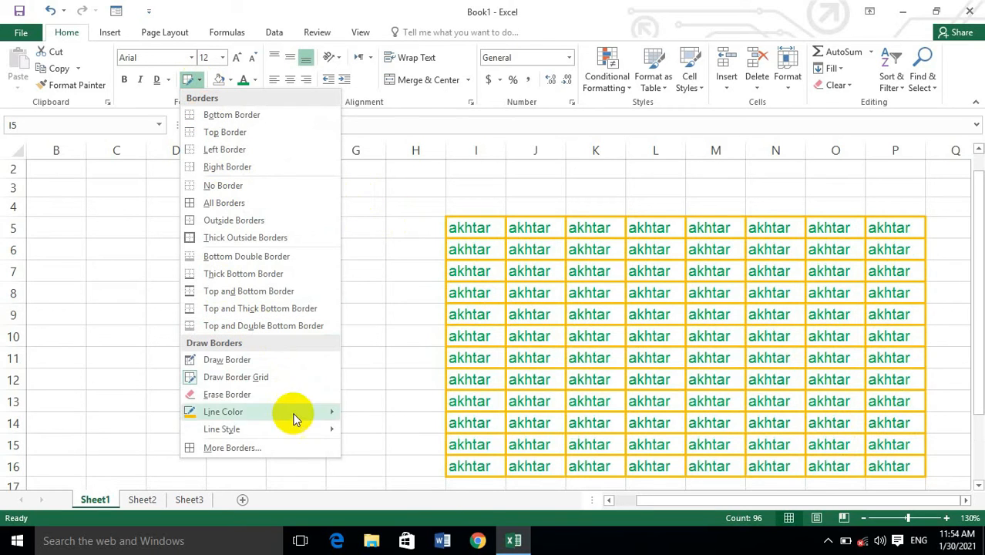
pyautogui.moveTo(321, 436)
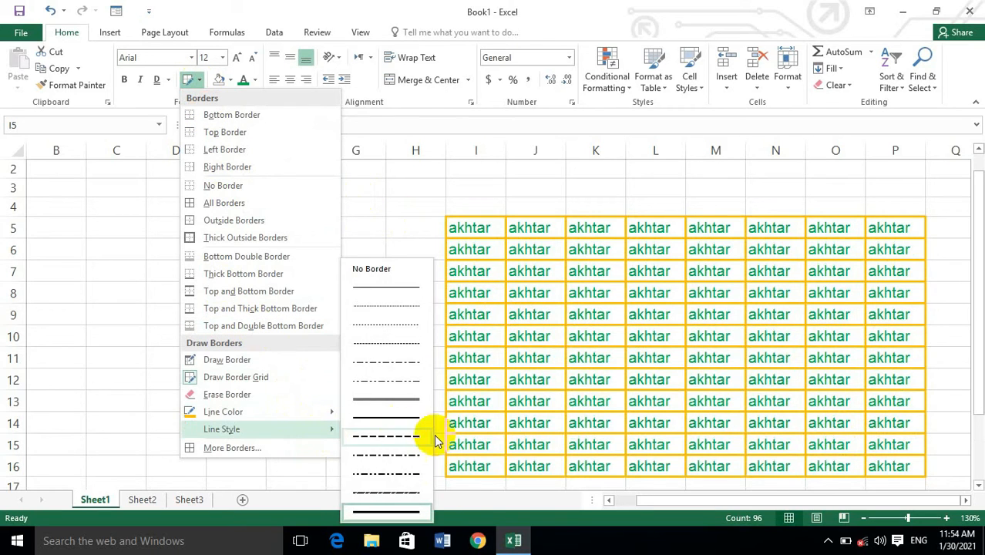
pyautogui.click(402, 474)
pyautogui.moveTo(462, 228); pyautogui.dragTo(925, 467)
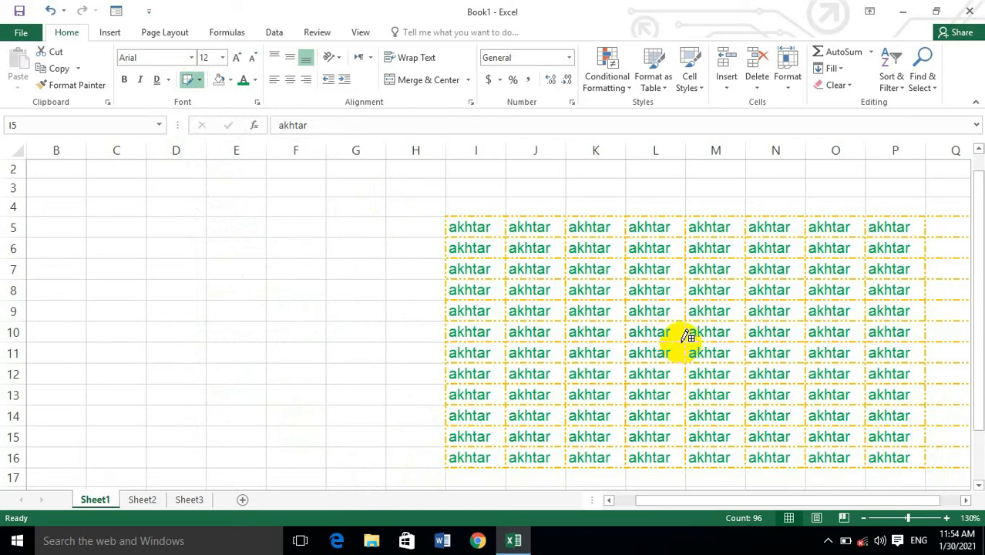
pyautogui.hotkey('ctrl', 'z')
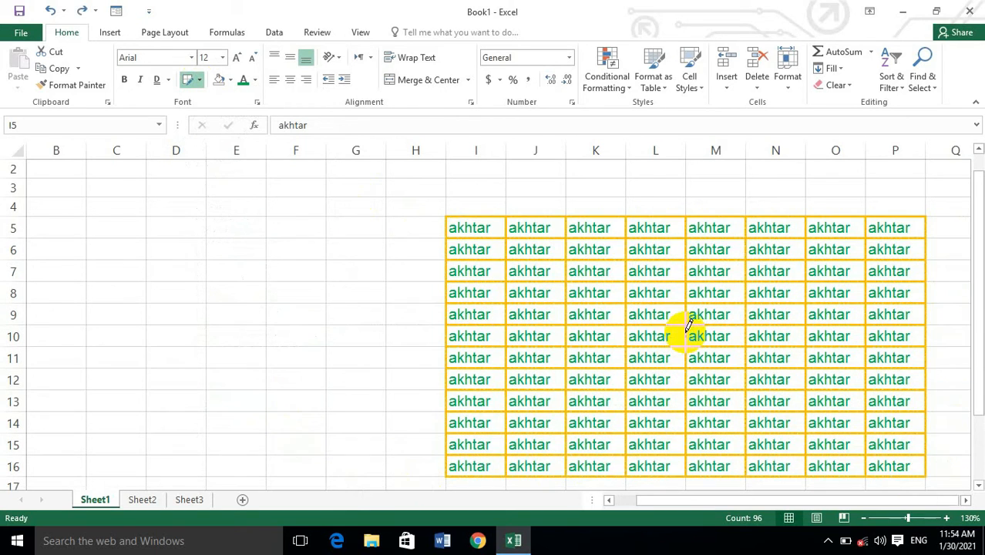
# Through More Borders, give I5:P16 thick black outside and inside borders plus a downward diagonal line in every cell
pyautogui.click(198, 80)
pyautogui.click(229, 449)
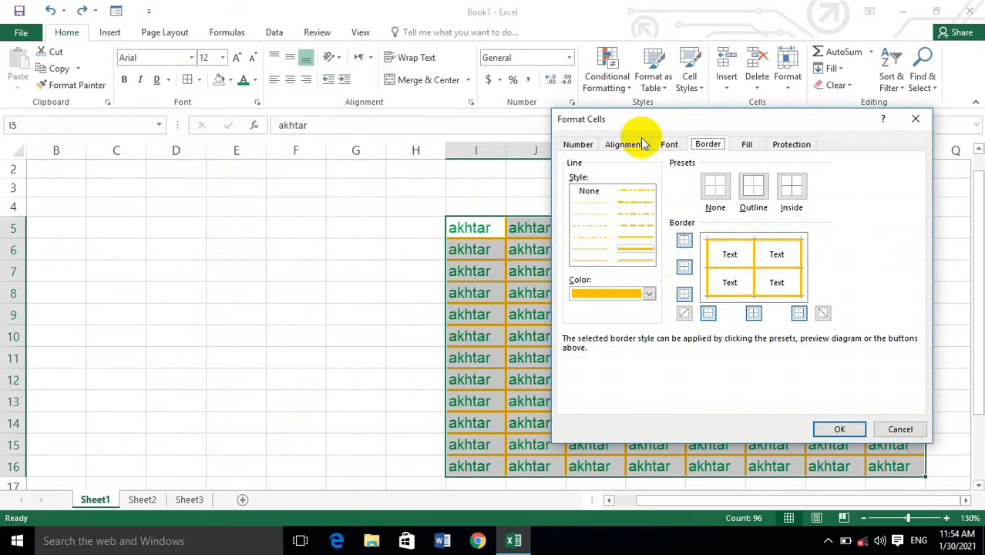
pyautogui.moveTo(655, 116); pyautogui.dragTo(195, 105)
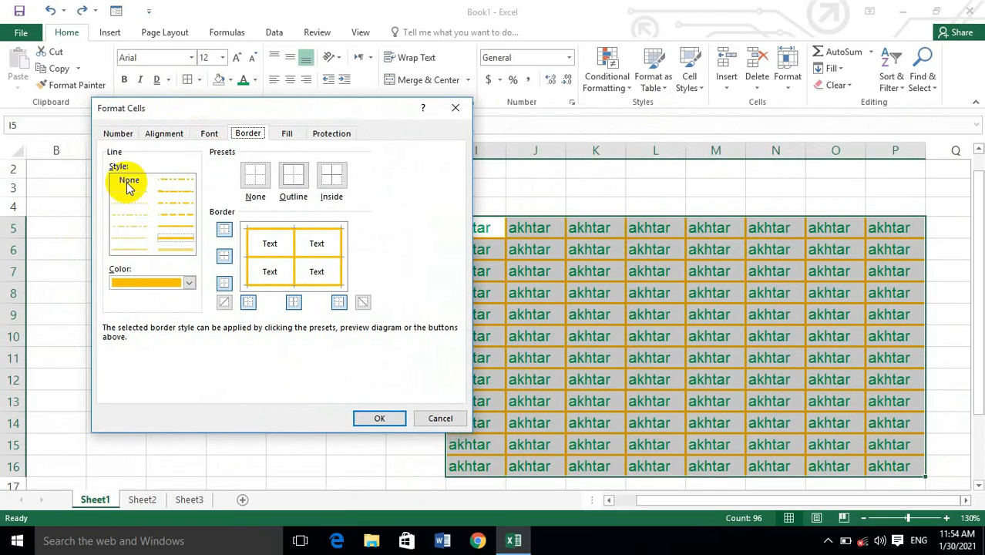
pyautogui.click(156, 285)
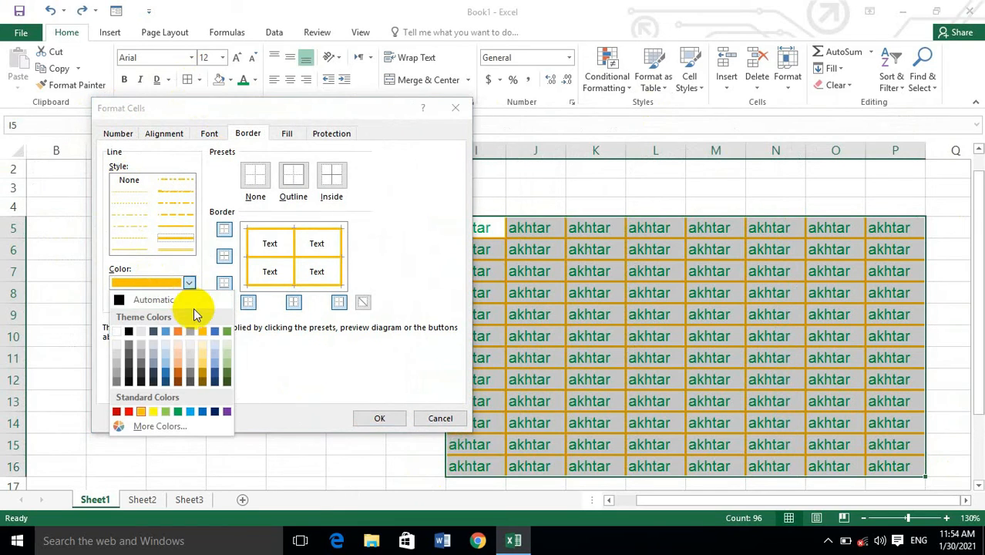
pyautogui.click(135, 380)
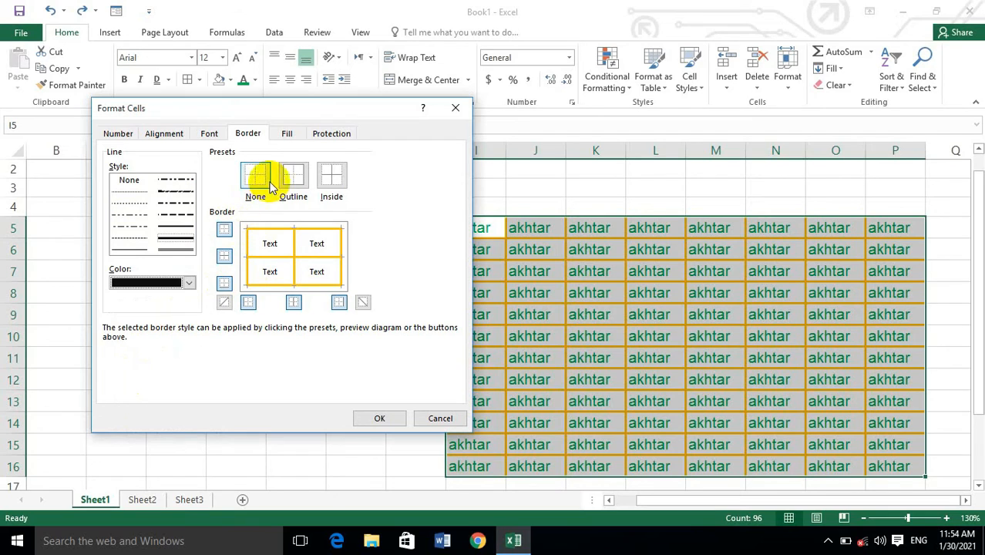
pyautogui.click(223, 283)
pyautogui.click(248, 301)
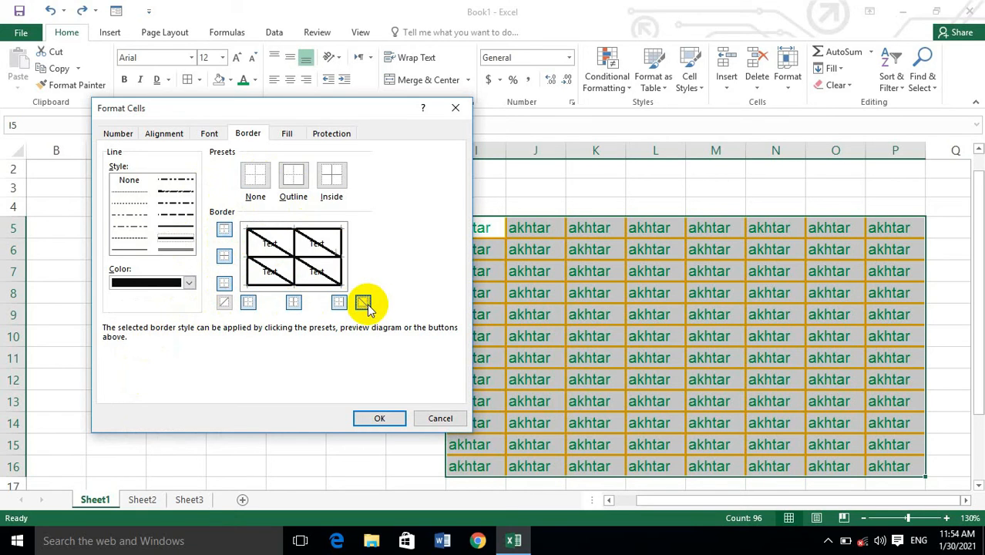
pyautogui.click(381, 418)
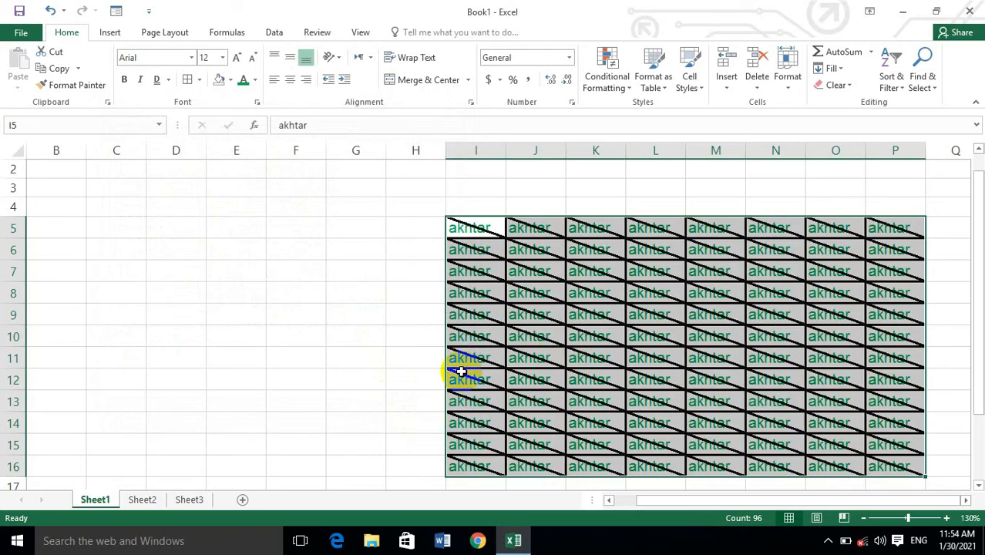
# Apply the Strikethrough font effect to the text in I5:P16 through the Format Cells font settings
pyautogui.keyDown('ctrl'); pyautogui.scroll(-6, 714, 352); pyautogui.keyUp('ctrl')
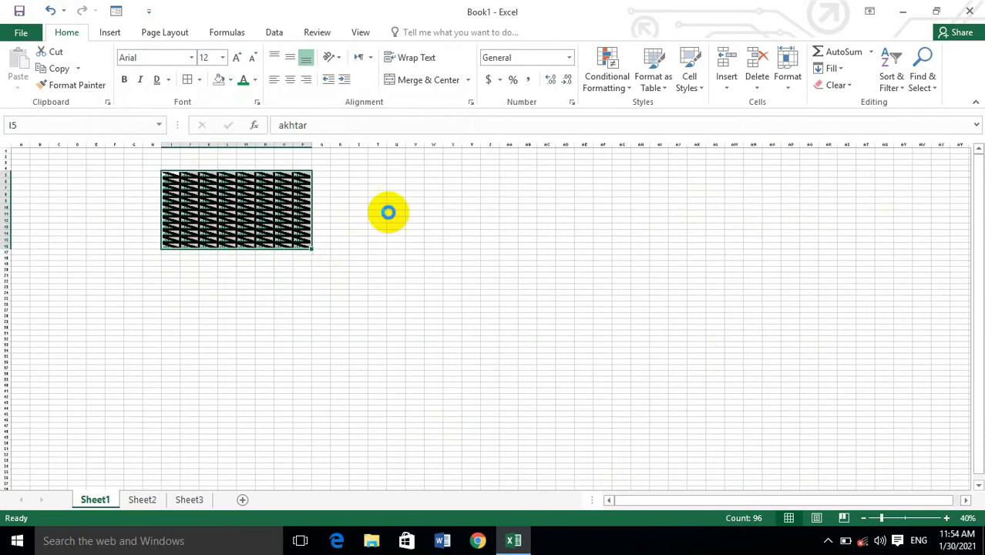
pyautogui.keyDown('ctrl'); pyautogui.scroll(3, 566, 269); pyautogui.keyUp('ctrl')
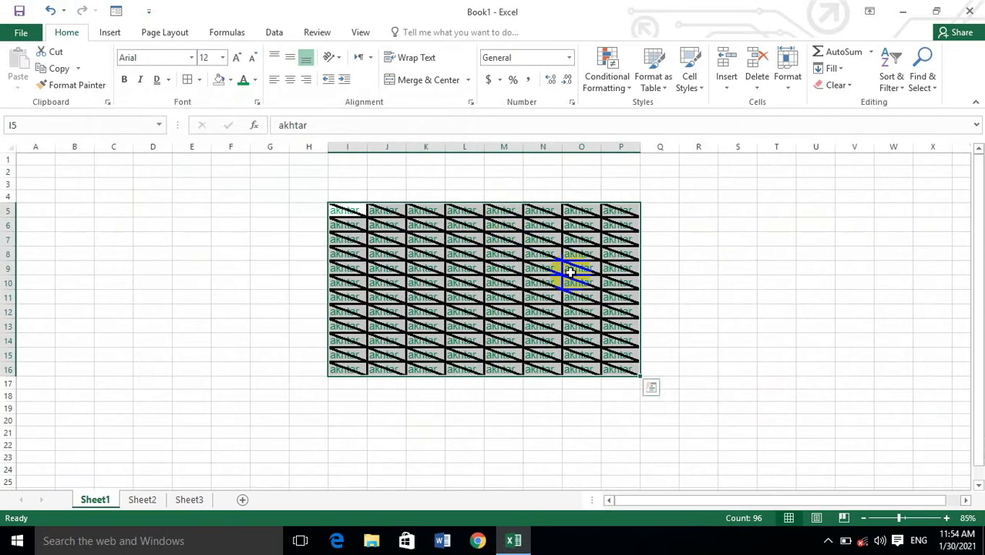
pyautogui.click(258, 104)
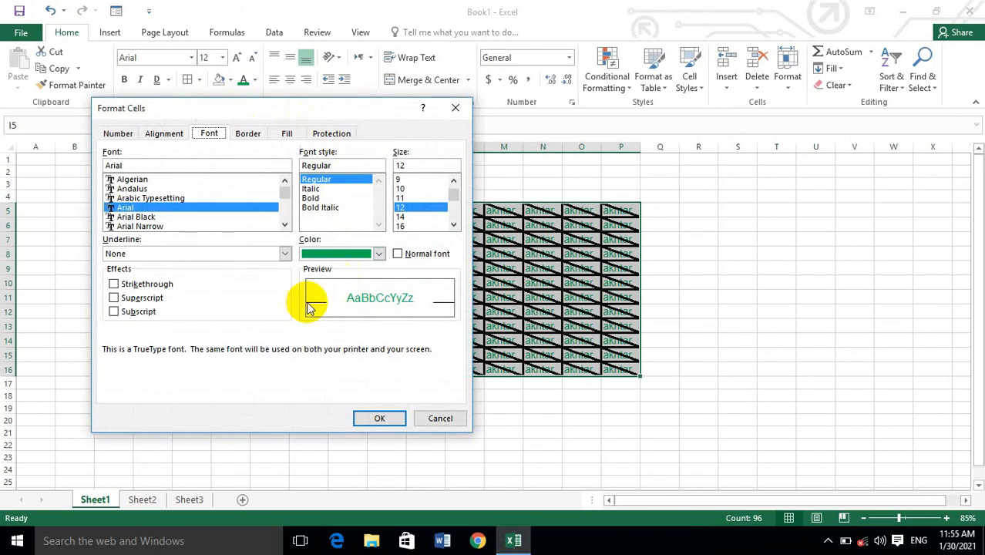
pyautogui.moveTo(179, 113); pyautogui.dragTo(554, 88)
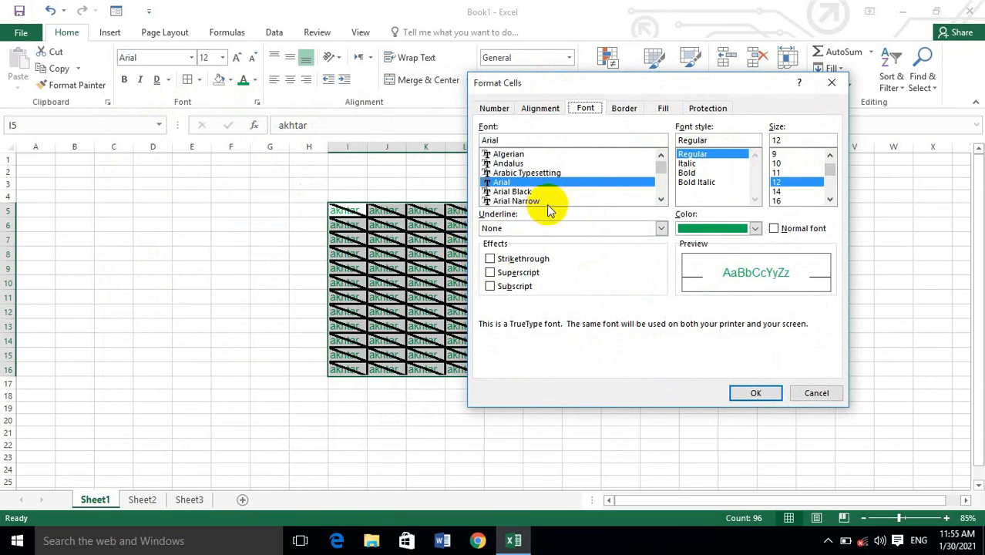
pyautogui.click(536, 234)
pyautogui.click(595, 343)
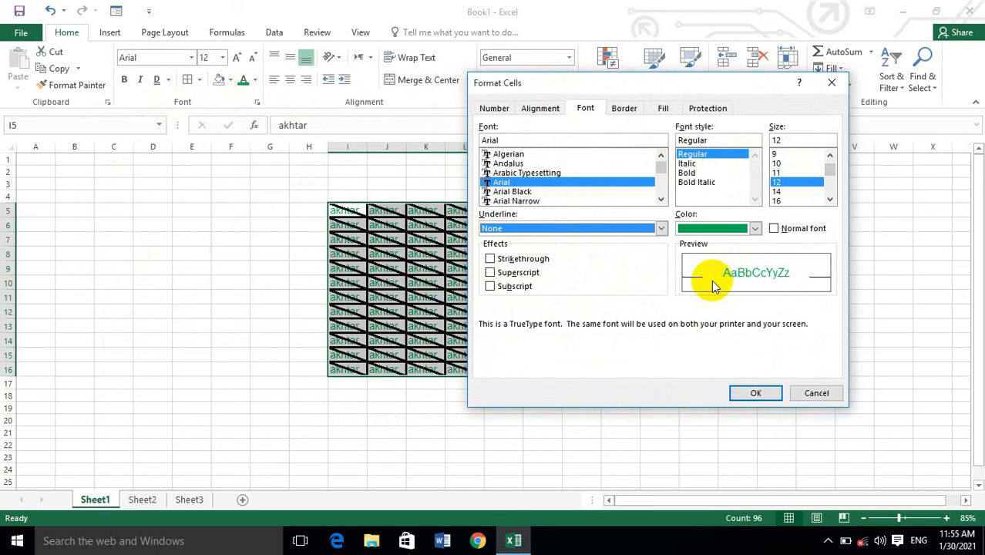
pyautogui.click(491, 259)
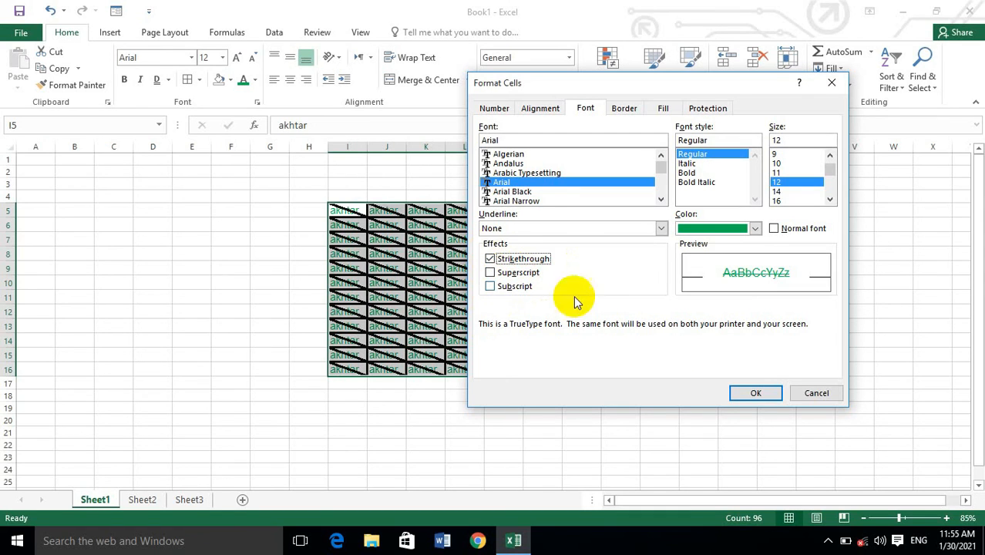
pyautogui.click(758, 394)
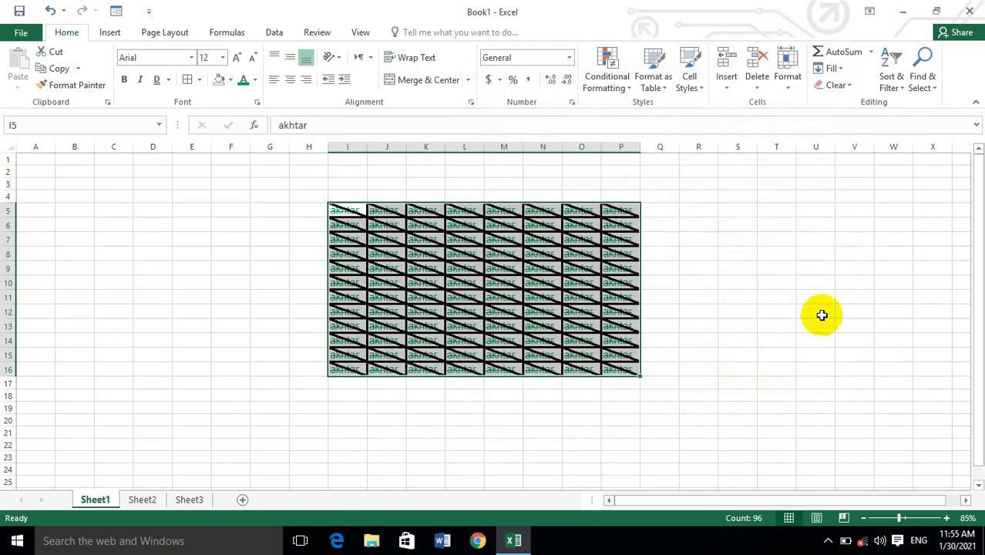
pyautogui.keyDown('ctrl'); pyautogui.scroll(4, 818, 314); pyautogui.keyUp('ctrl')
pyautogui.keyDown('ctrl'); pyautogui.scroll(5, 656, 339); pyautogui.keyUp('ctrl')
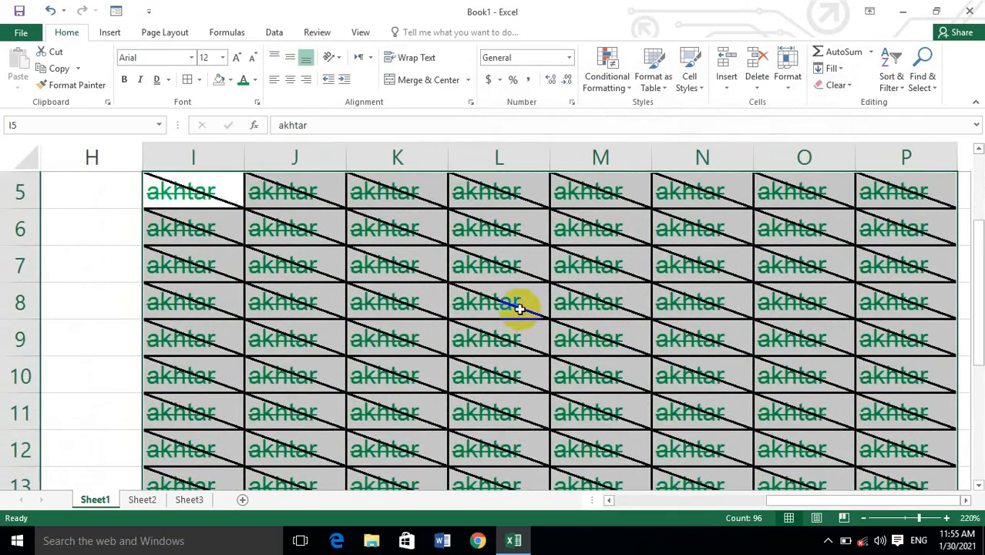
pyautogui.keyDown('ctrl'); pyautogui.scroll(-9, 471, 307); pyautogui.keyUp('ctrl')
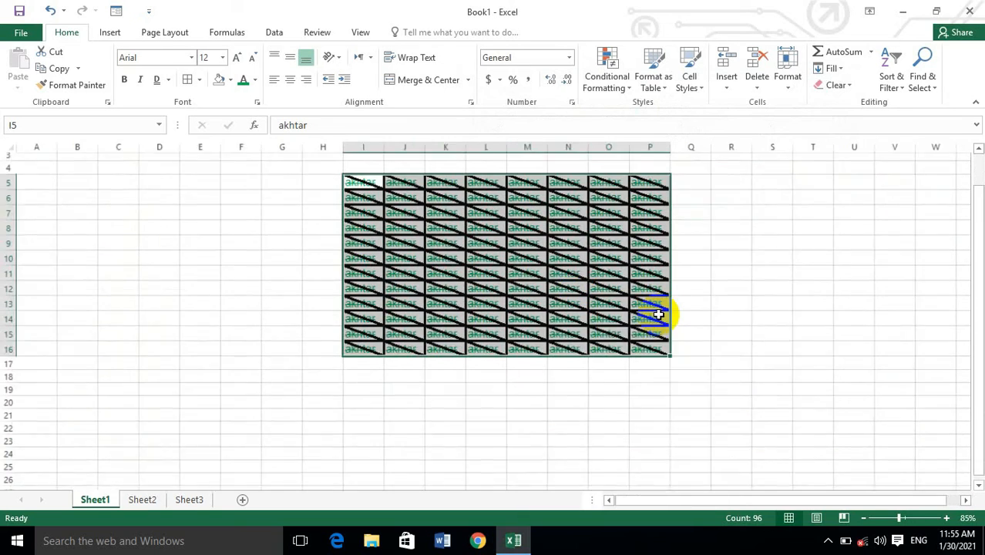